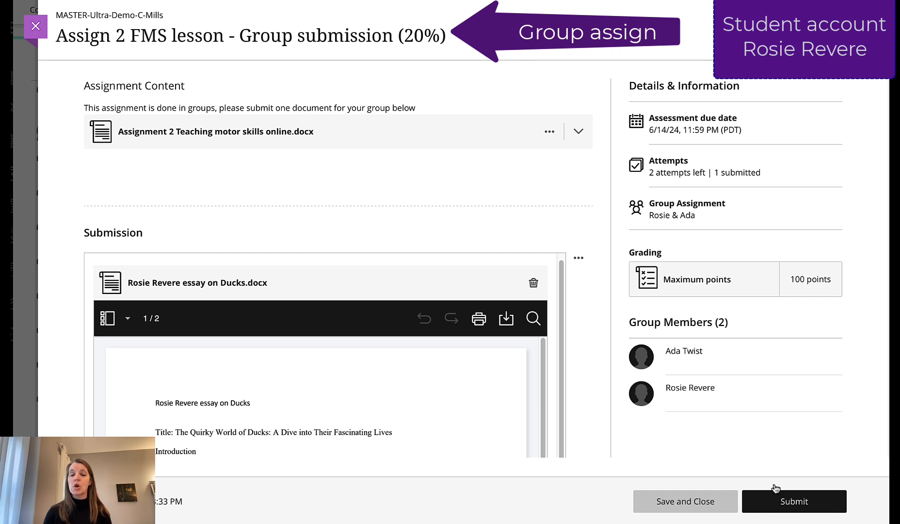
- Submit Assign 2 FMS lesson - Group submission on behalf of the whole group and accept the confirmation
{"action": "left_click", "coordinate": [786, 498]}
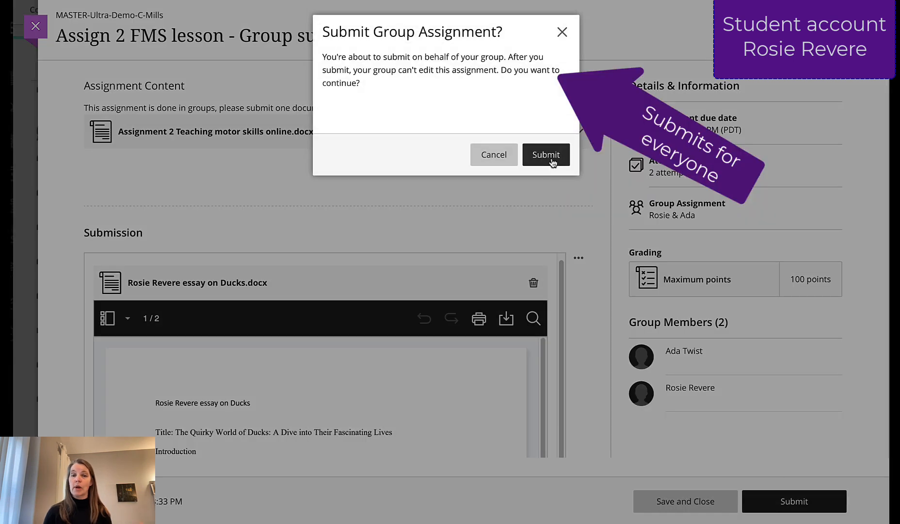
{"action": "left_click", "coordinate": [552, 162]}
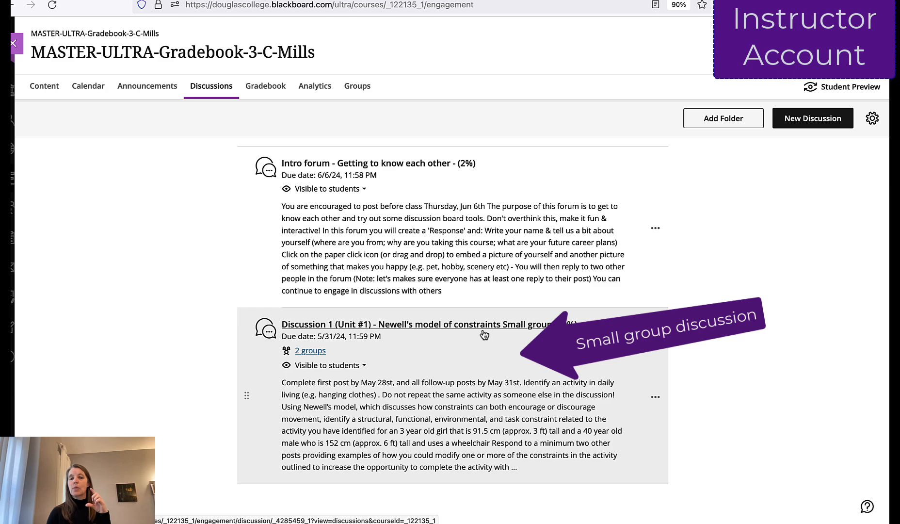
- Open the Discussion 1 (Unit #1) small group discussion and review its instructions, group members and responses
{"action": "left_click", "coordinate": [484, 333]}
{"action": "scroll", "coordinate": [476, 334], "scroll_direction": "down", "scroll_amount": 3}
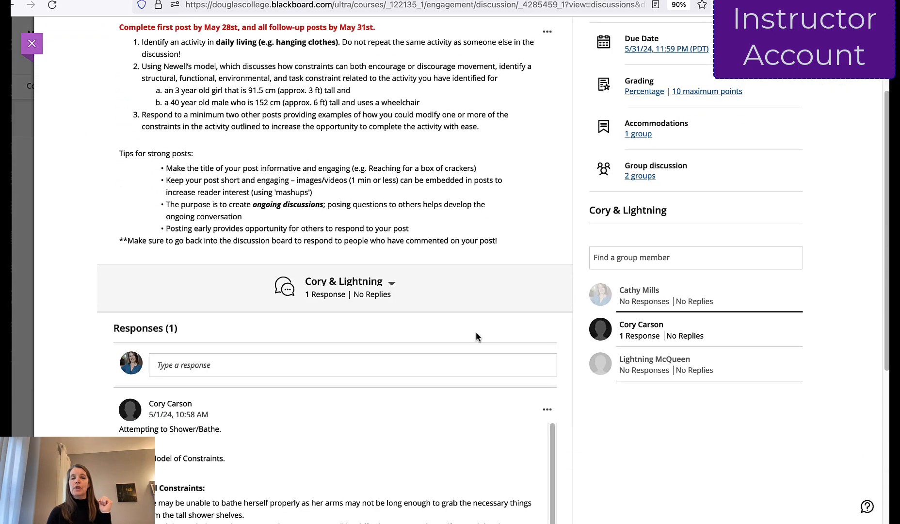
{"action": "scroll", "coordinate": [339, 298], "scroll_direction": "down", "scroll_amount": 2}
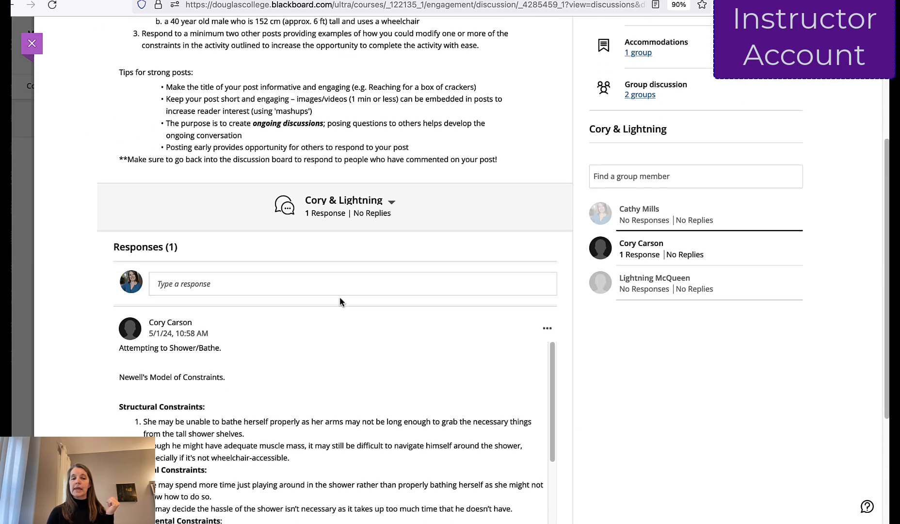
{"action": "scroll", "coordinate": [335, 321], "scroll_direction": "down", "scroll_amount": 10}
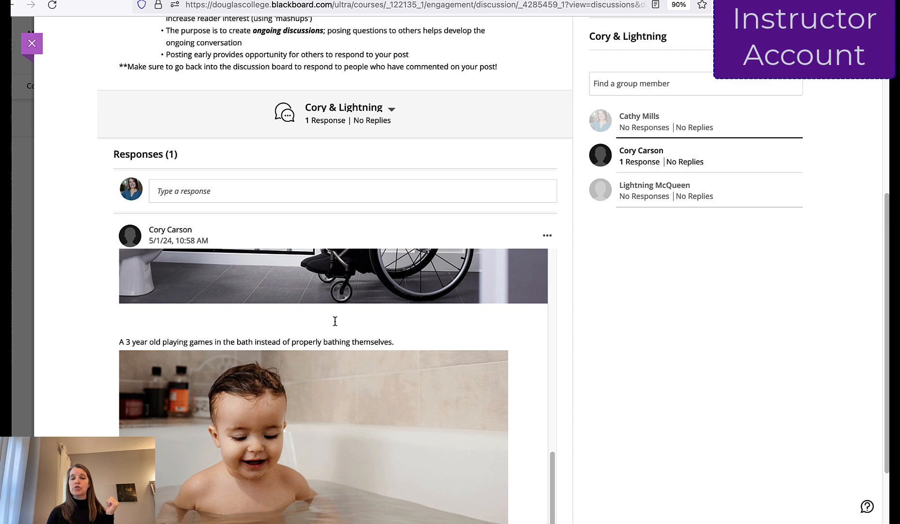
{"action": "scroll", "coordinate": [335, 321], "scroll_direction": "down", "scroll_amount": 2}
{"action": "scroll", "coordinate": [334, 321], "scroll_direction": "up", "scroll_amount": 15}
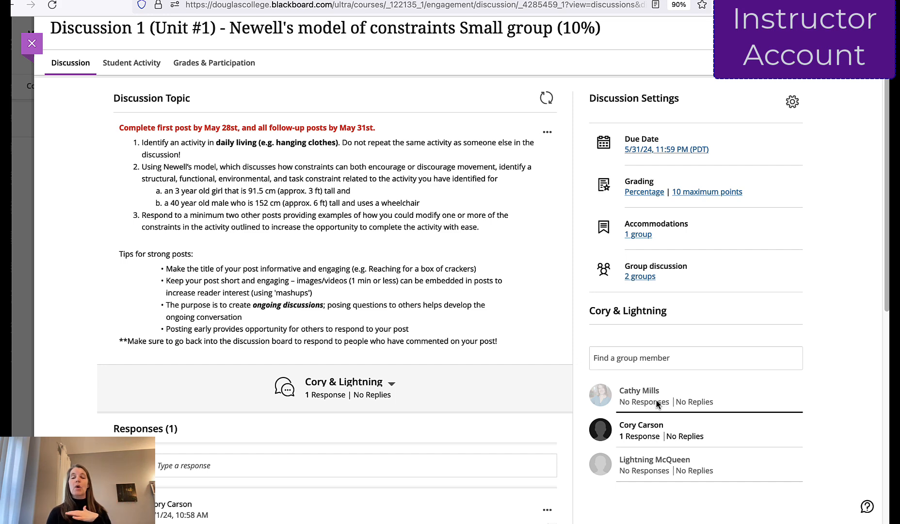
{"action": "scroll", "coordinate": [656, 404], "scroll_direction": "up", "scroll_amount": 1}
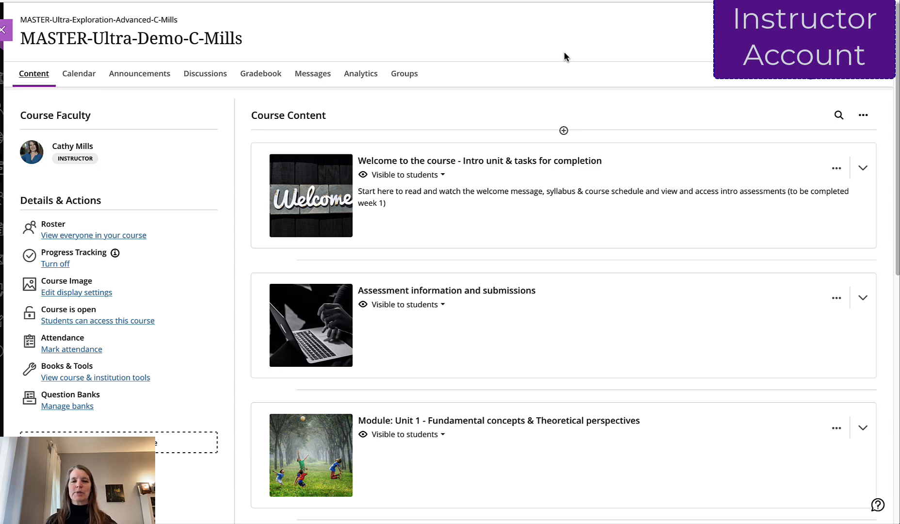
- Create a new group set in MASTER-Ultra-Demo-C-Mills and name it "Assign 2 Groups"
{"action": "left_click", "coordinate": [416, 79]}
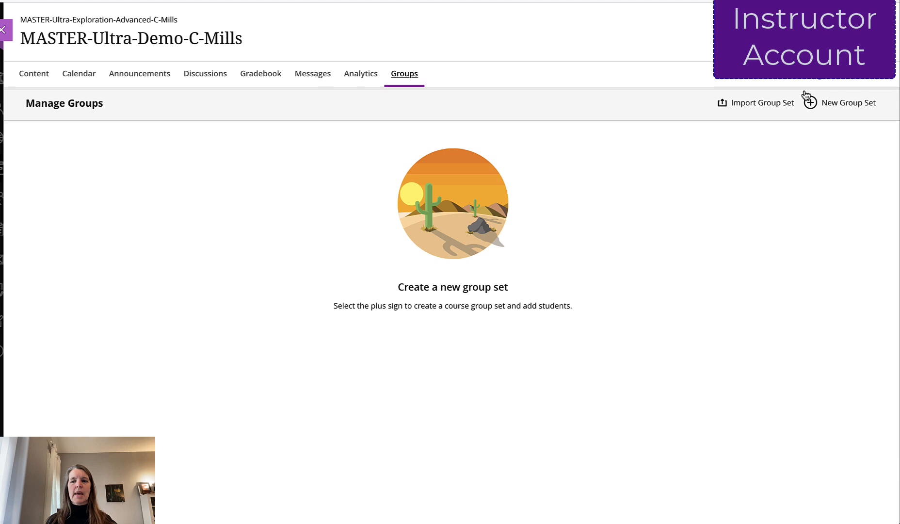
{"action": "left_click", "coordinate": [844, 102]}
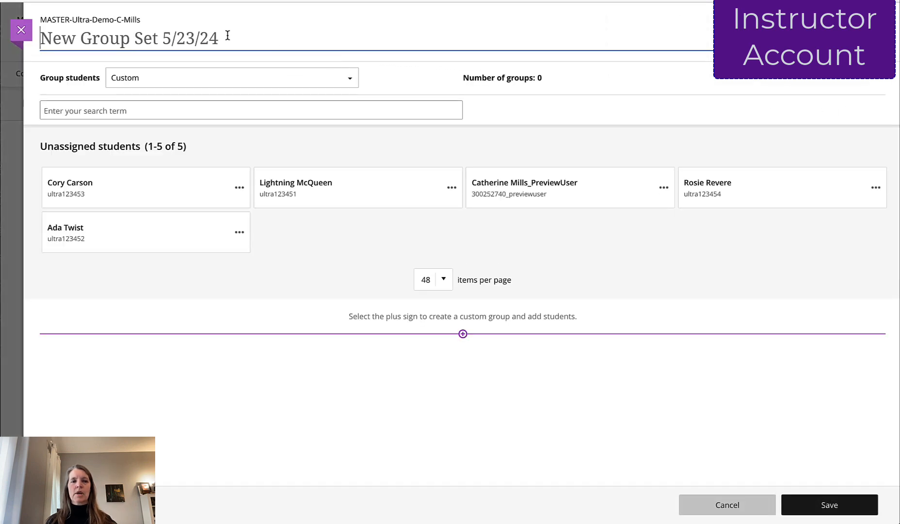
{"action": "left_click", "coordinate": [225, 36]}
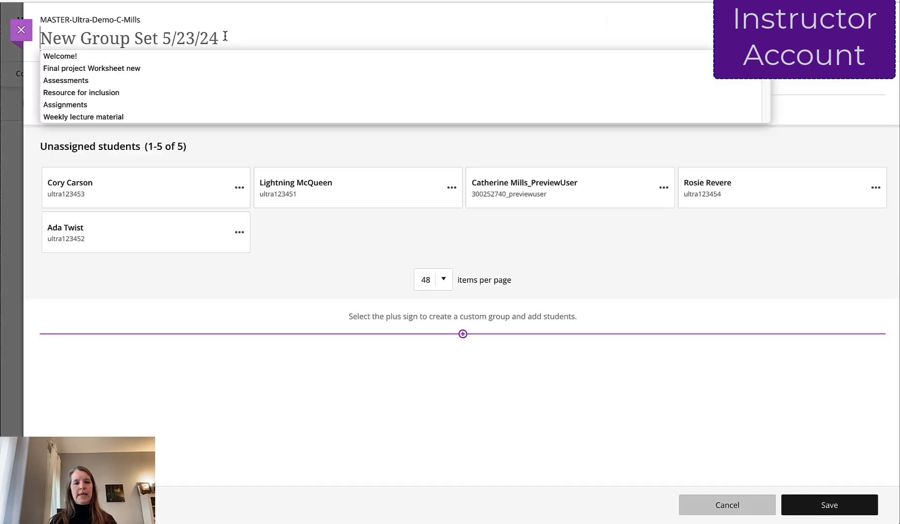
{"action": "type", "text": "Assign "}
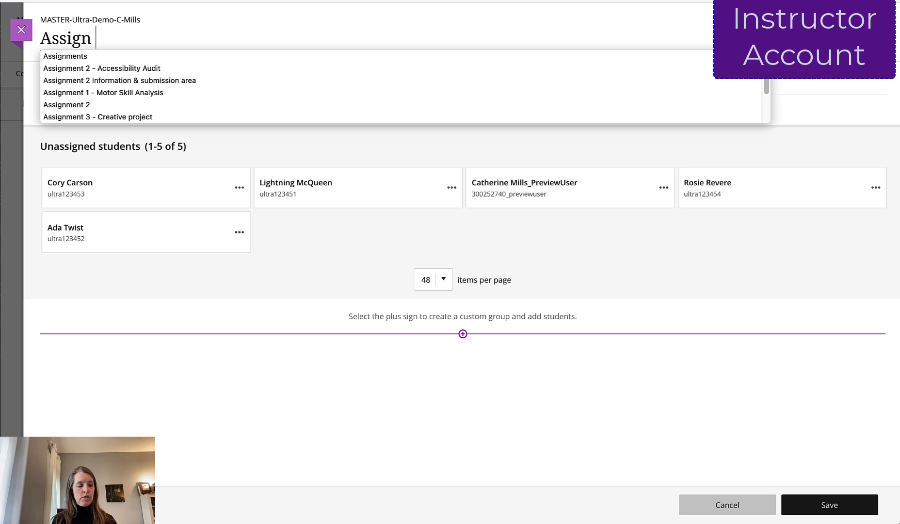
{"action": "type", "text": "2 -"}
{"action": "key", "text": "BackSpace"}
{"action": "key", "text": "BackSpace"}
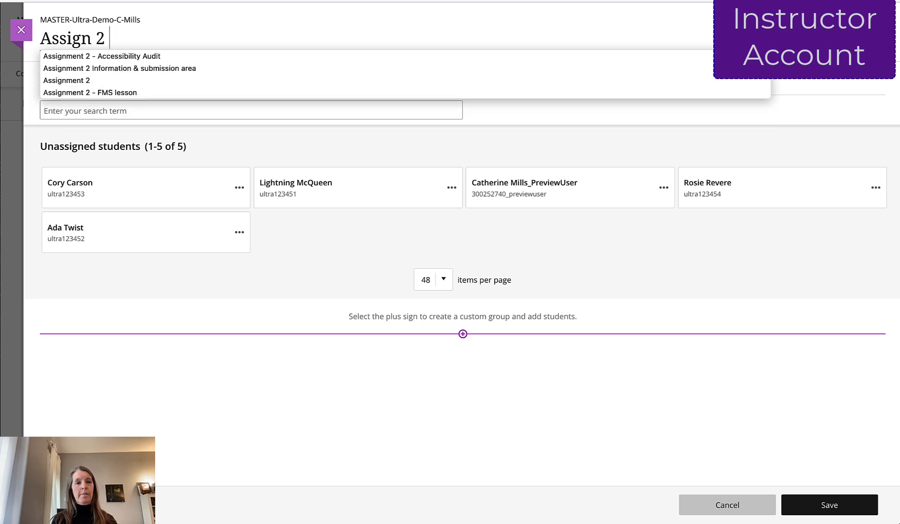
{"action": "type", "text": "Groups"}
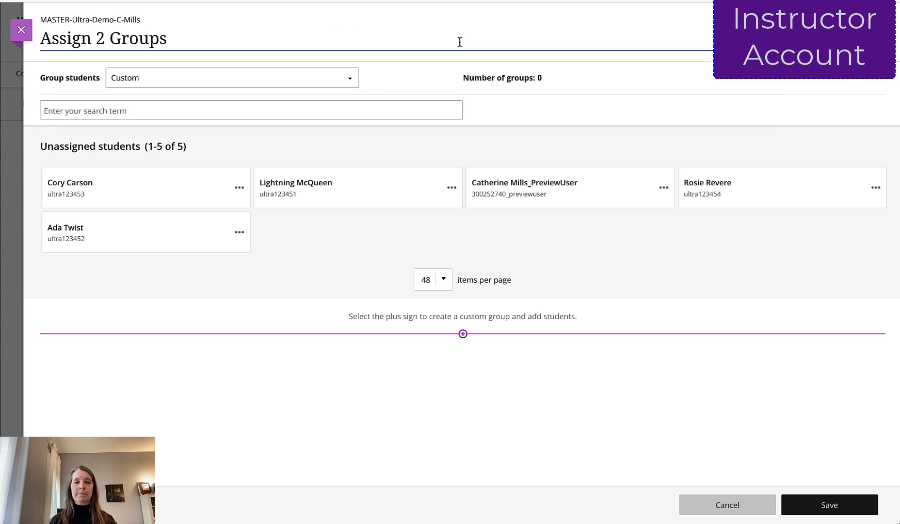
{"action": "left_click", "coordinate": [513, 64]}
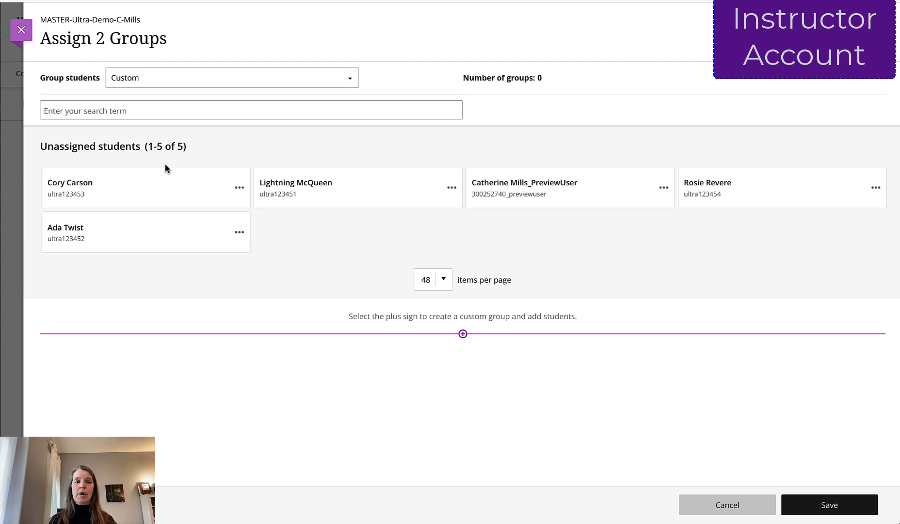
- Put the first two unassigned students together into a new group
{"action": "left_click", "coordinate": [235, 187]}
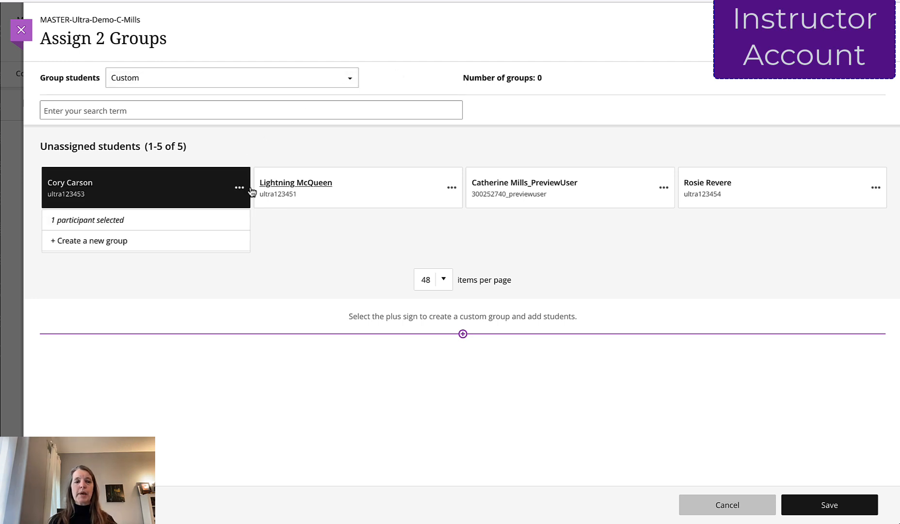
{"action": "left_click", "coordinate": [450, 187]}
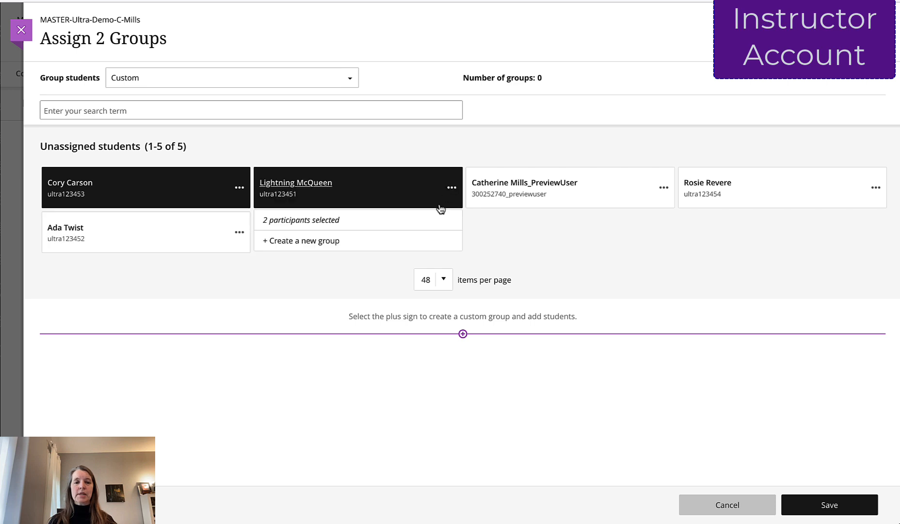
{"action": "left_click", "coordinate": [320, 243]}
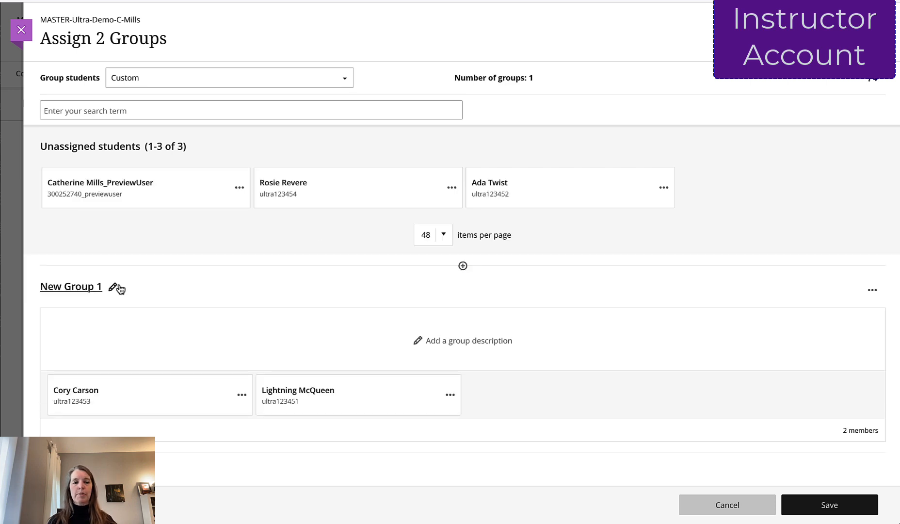
- Rename the new group with its two members' first names joined by an ampersand
{"action": "left_click", "coordinate": [115, 287]}
{"action": "key", "text": "ctrl+a"}
{"action": "type", "text": "C"}
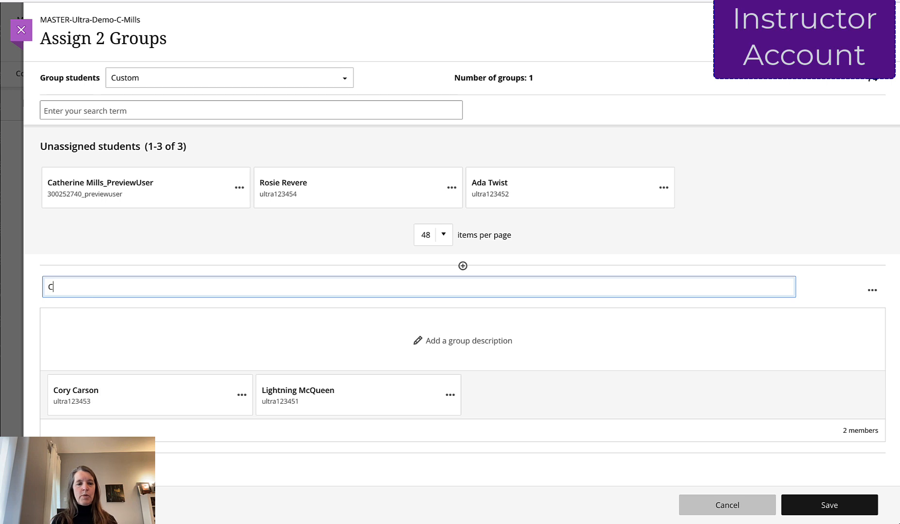
{"action": "type", "text": "ory &"}
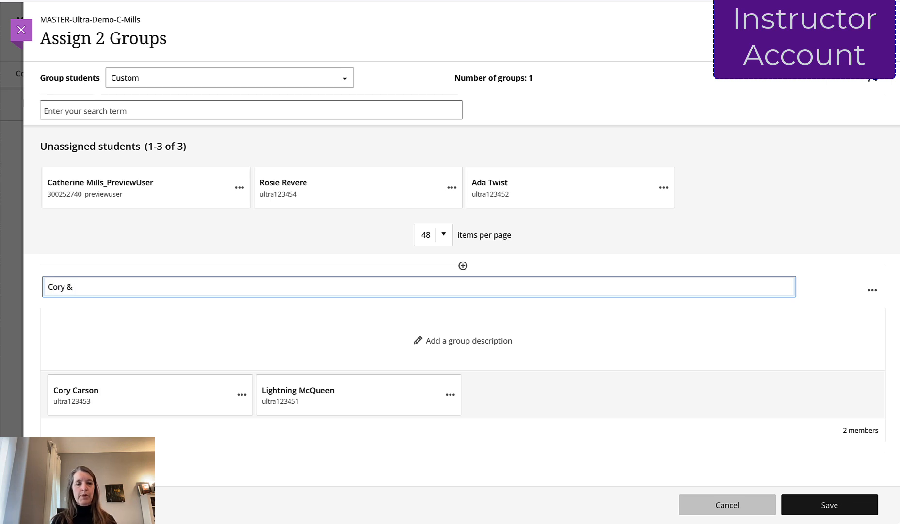
{"action": "type", "text": " Lightning"}
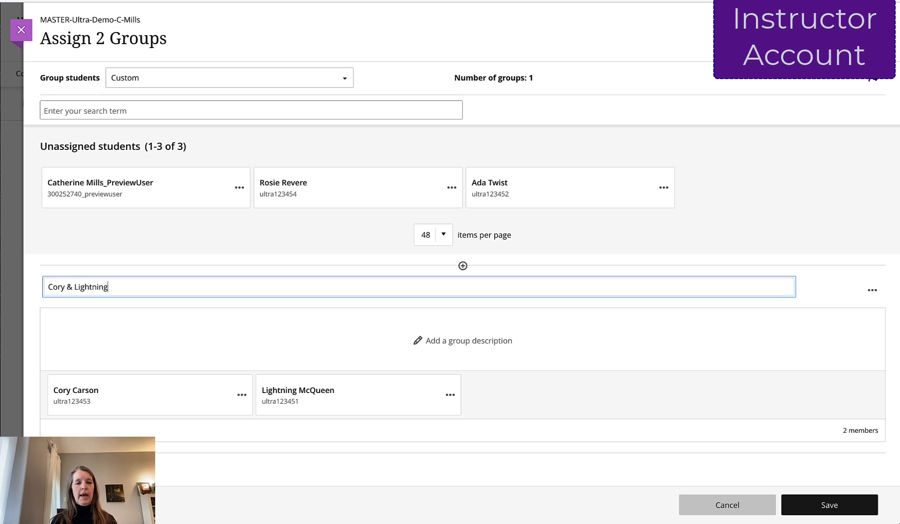
{"action": "left_click", "coordinate": [621, 336]}
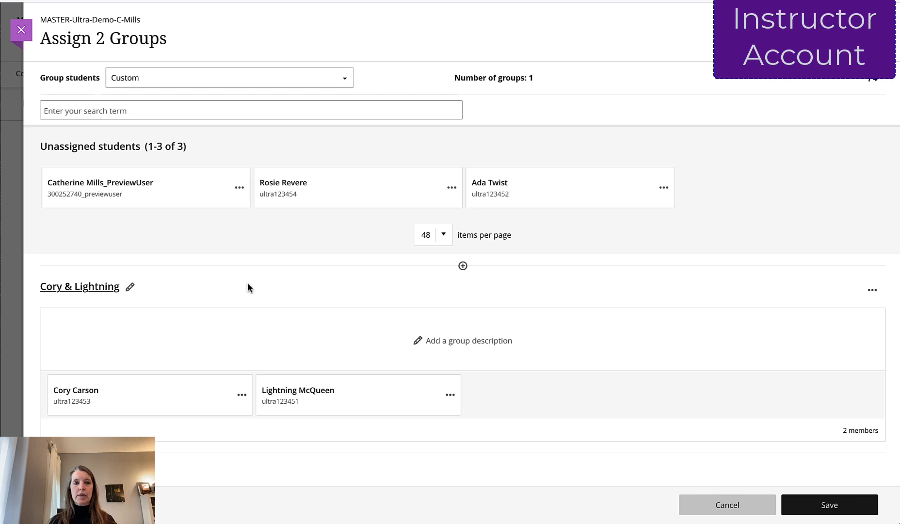
- Put the two remaining unassigned students into a second new group, leaving out the preview user
{"action": "left_click", "coordinate": [391, 190]}
{"action": "left_click", "coordinate": [646, 188]}
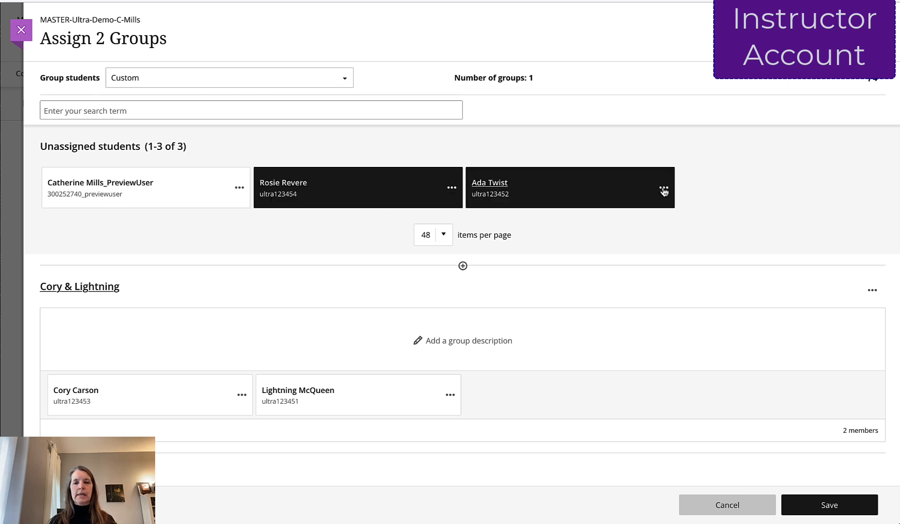
{"action": "left_click", "coordinate": [663, 189]}
{"action": "left_click", "coordinate": [587, 241]}
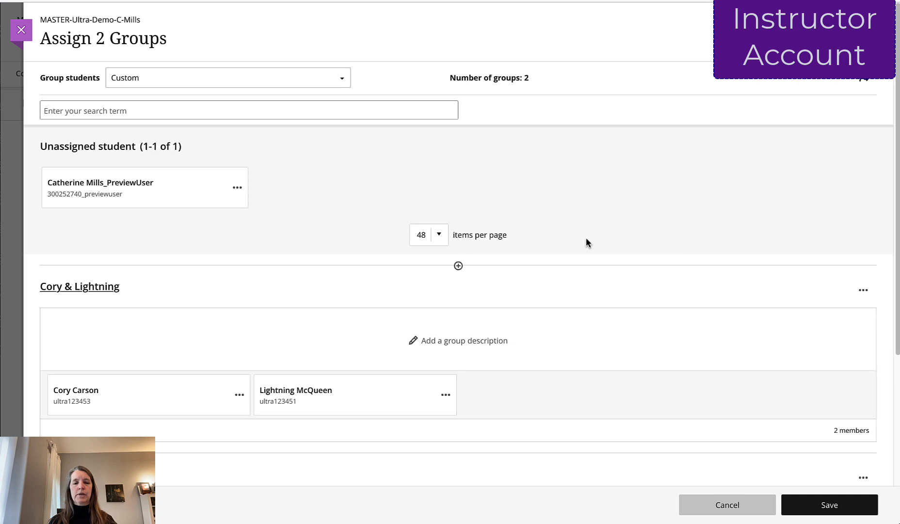
- Rename the second group with its two members' first names joined by an ampersand, and save the group set
{"action": "scroll", "coordinate": [514, 313], "scroll_direction": "down", "scroll_amount": 2}
{"action": "left_click", "coordinate": [96, 367]}
{"action": "key", "text": "super+a"}
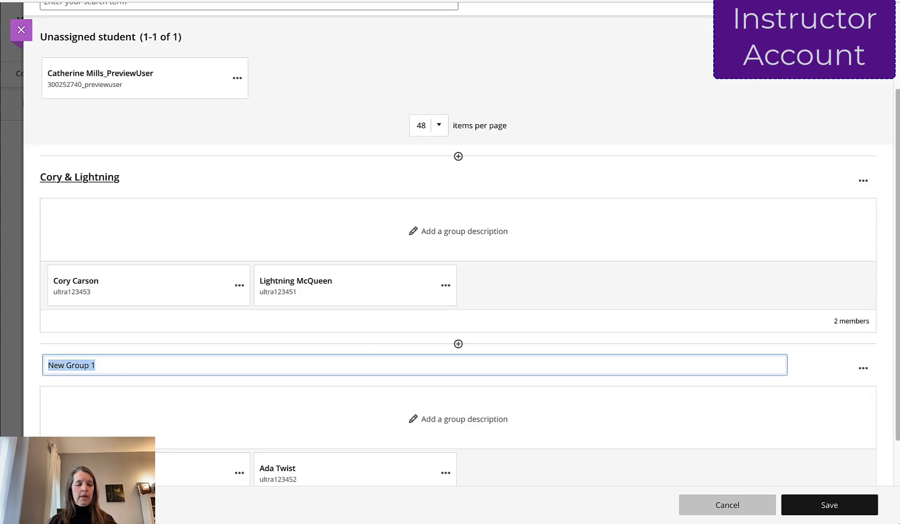
{"action": "type", "text": "Rosie &"}
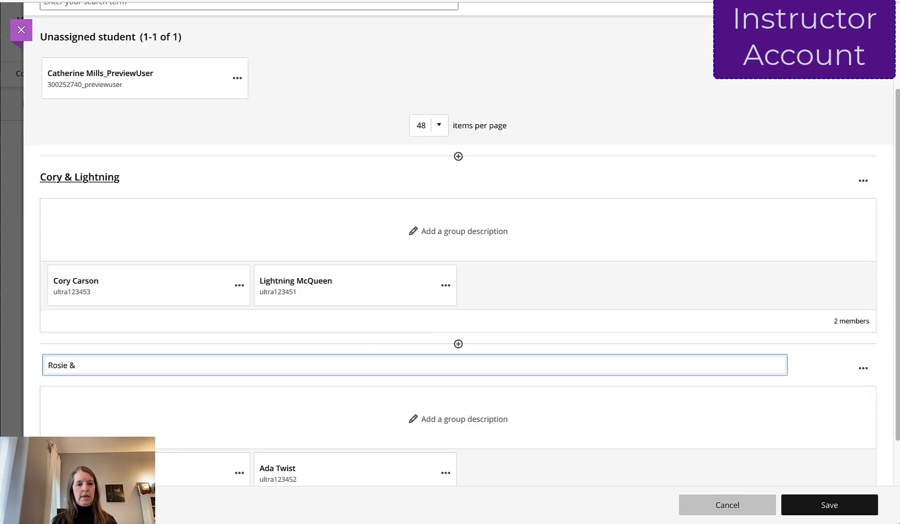
{"action": "type", "text": " Ada"}
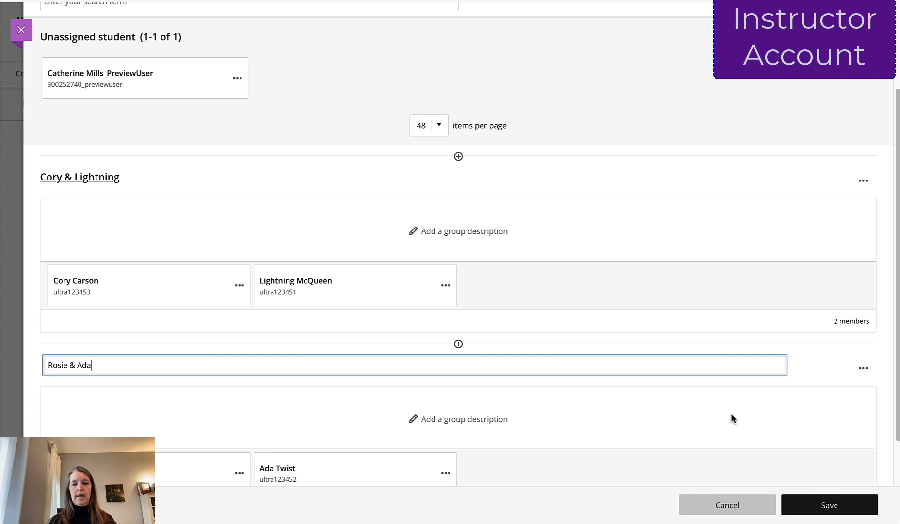
{"action": "key", "text": "Return"}
{"action": "left_click", "coordinate": [844, 506]}
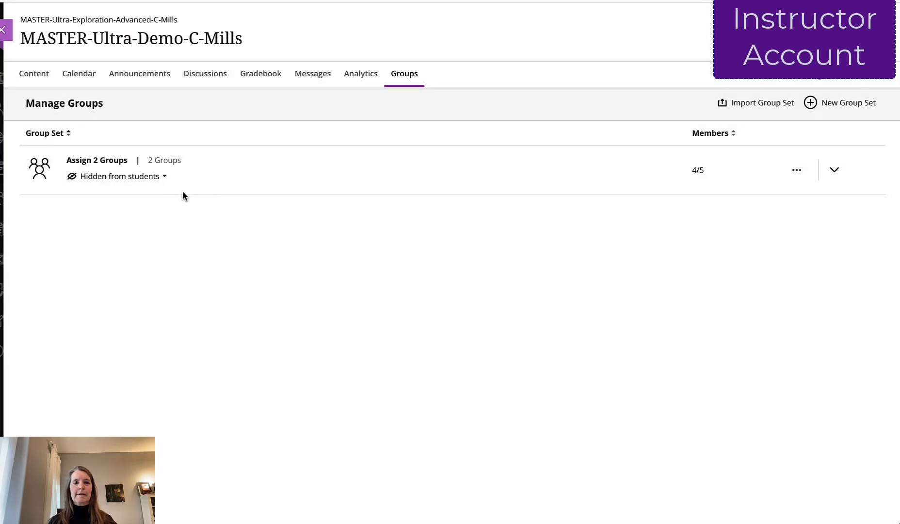
- Make the Assign 2 Groups set visible to students
{"action": "left_click", "coordinate": [140, 178]}
{"action": "left_click", "coordinate": [137, 201]}
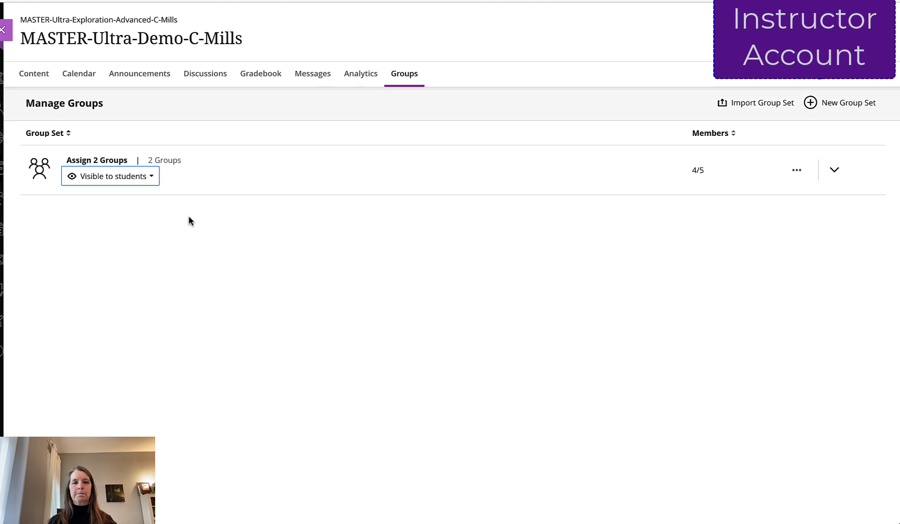
{"action": "left_click", "coordinate": [404, 75]}
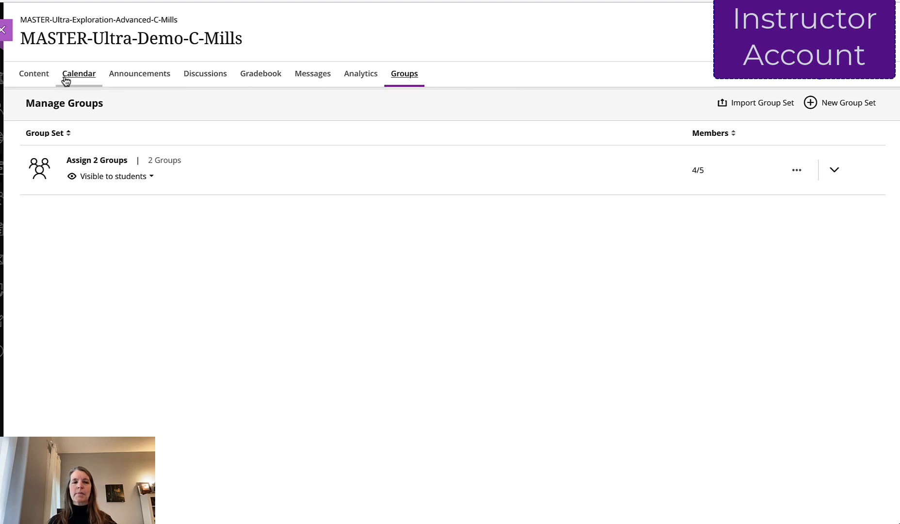
- Open the content and settings of Assign 2 FMS lesson - Group submission (20%) from the gradebook
{"action": "left_click", "coordinate": [257, 79]}
{"action": "scroll", "coordinate": [225, 242], "scroll_direction": "down", "scroll_amount": 2}
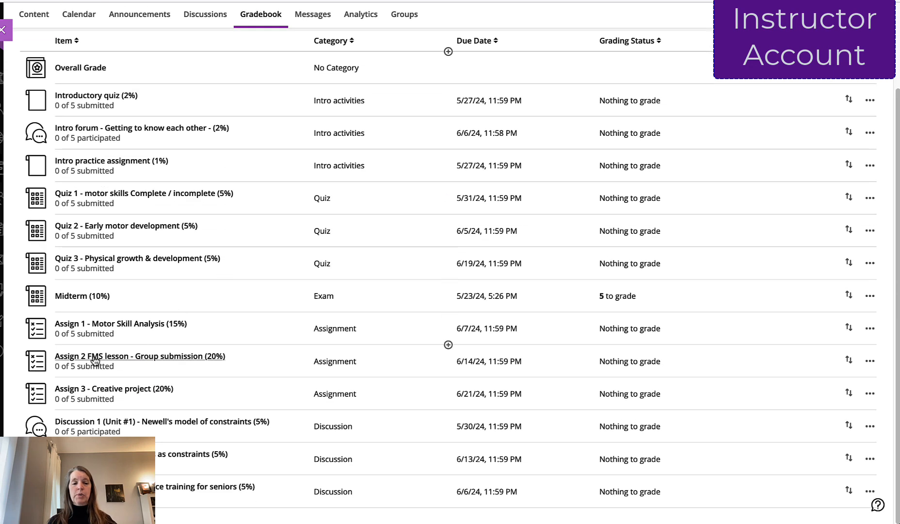
{"action": "left_click", "coordinate": [96, 359]}
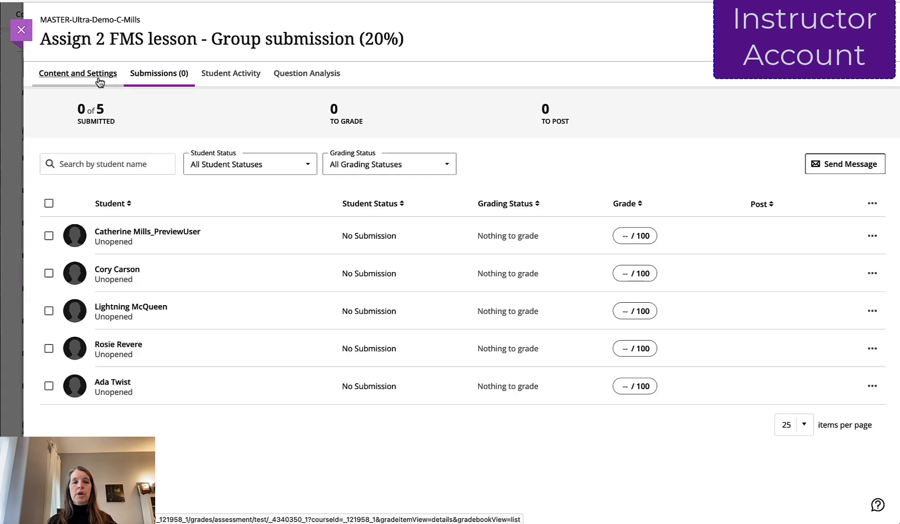
{"action": "left_click", "coordinate": [98, 81]}
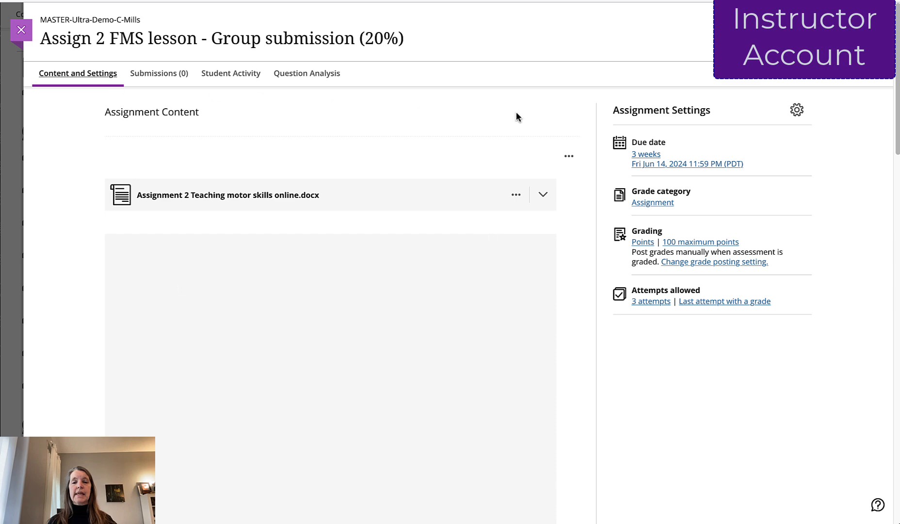
- Open the assignment's settings and go to its option for assigning it to groups
{"action": "left_click", "coordinate": [796, 110]}
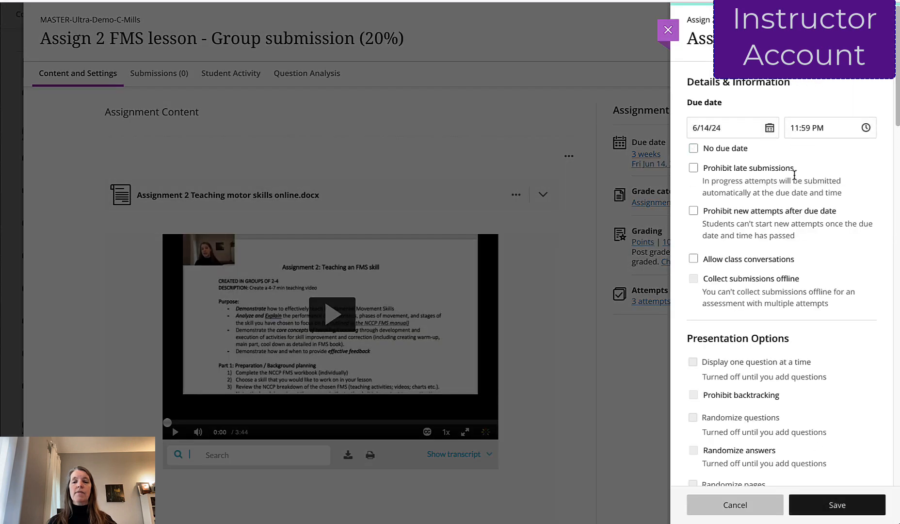
{"action": "scroll", "coordinate": [795, 204], "scroll_direction": "down", "scroll_amount": 6}
{"action": "scroll", "coordinate": [791, 217], "scroll_direction": "down", "scroll_amount": 15}
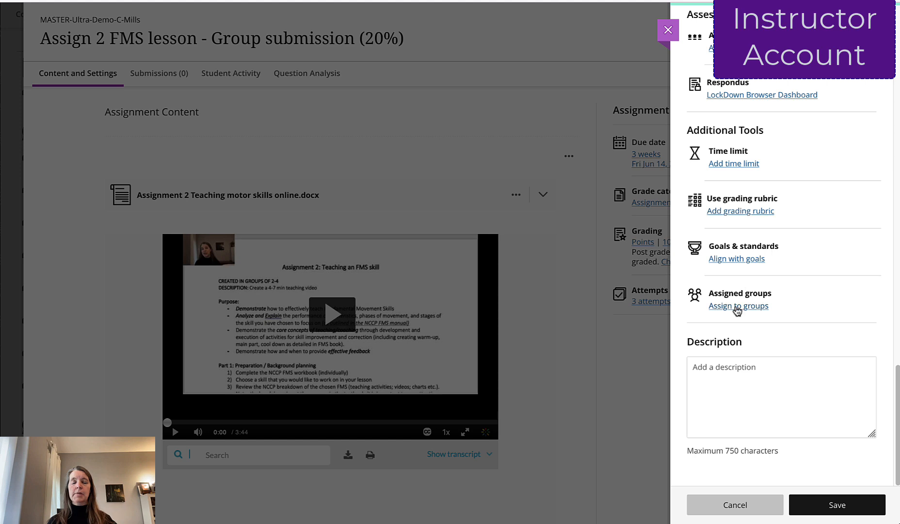
{"action": "left_click", "coordinate": [737, 306]}
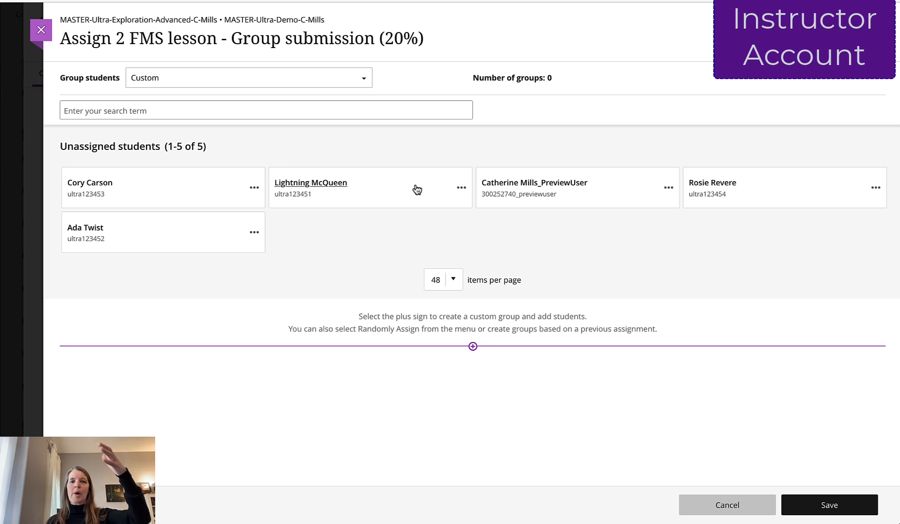
- Assign the assignment to the existing Assign 2 Groups set, save, and review the groups in its submissions list before closing it
{"action": "left_click", "coordinate": [364, 84]}
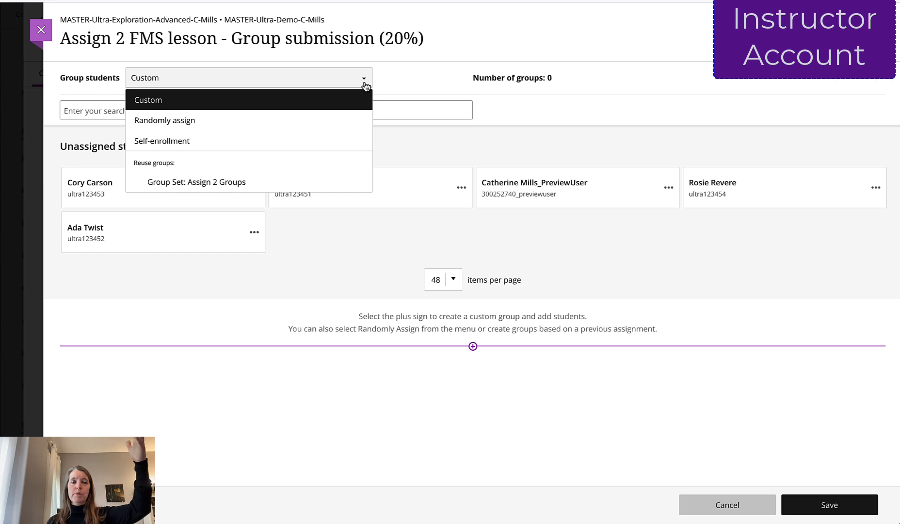
{"action": "left_click", "coordinate": [236, 187]}
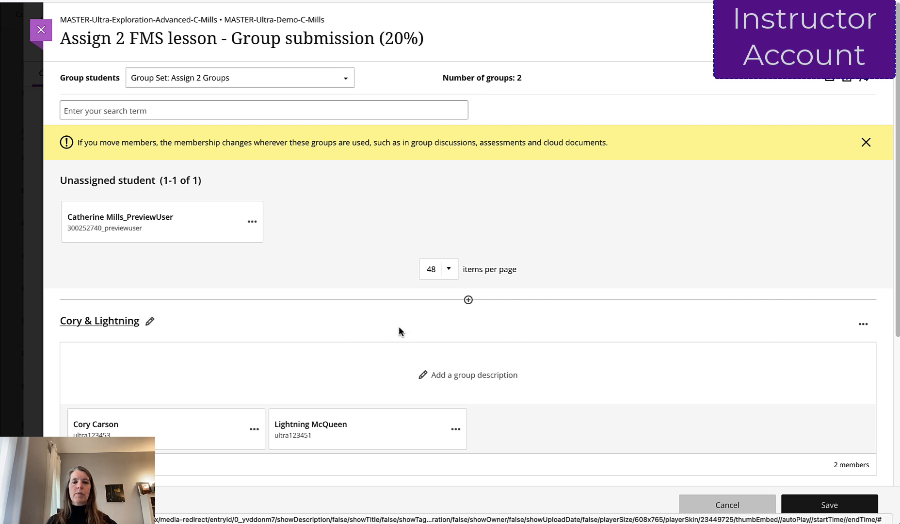
{"action": "left_click", "coordinate": [842, 504]}
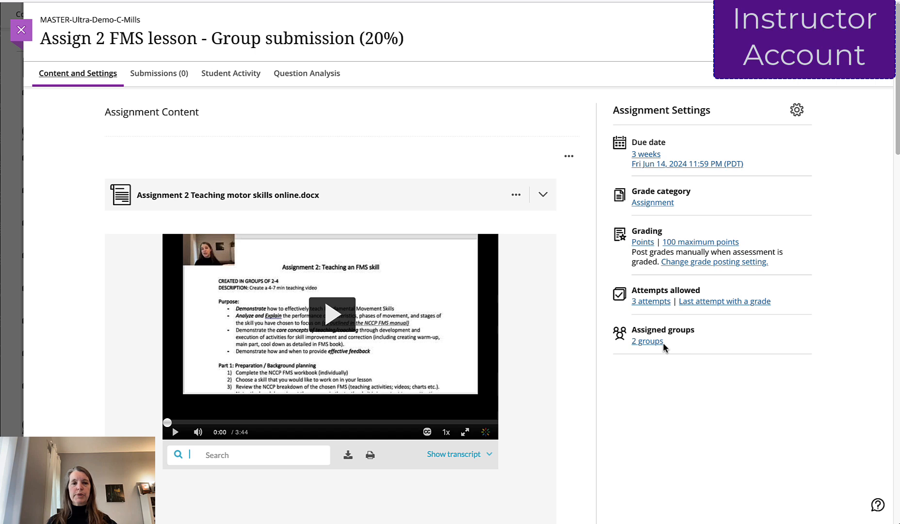
{"action": "left_click", "coordinate": [158, 75]}
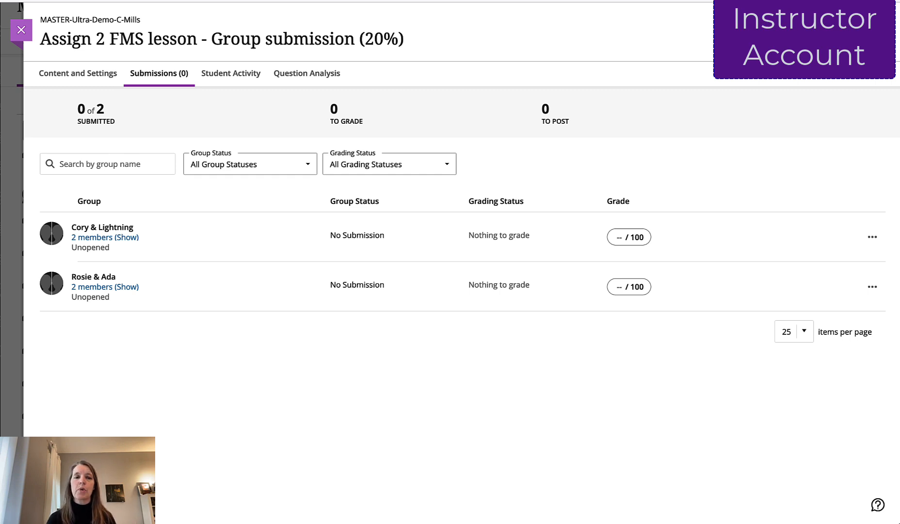
{"action": "left_click", "coordinate": [21, 30]}
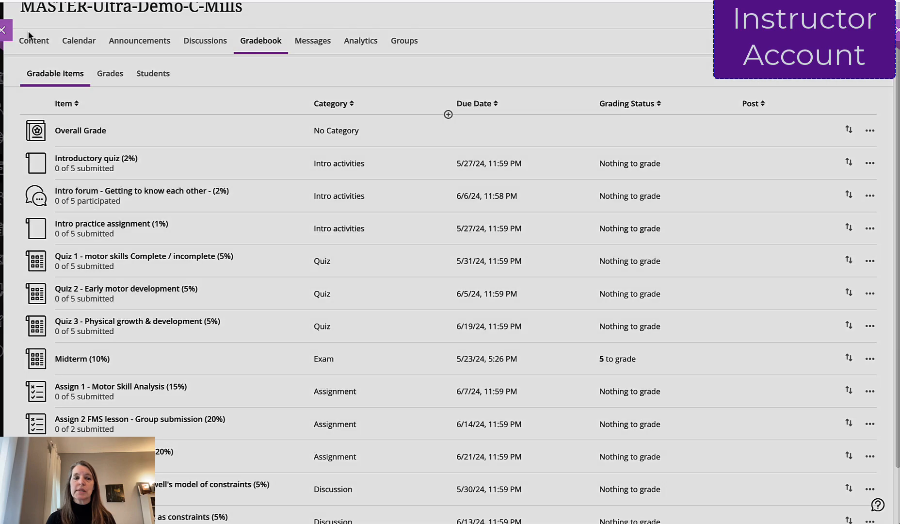
- Create a new course discussion titled "Assign 2 discussion"
{"action": "left_click", "coordinate": [203, 42]}
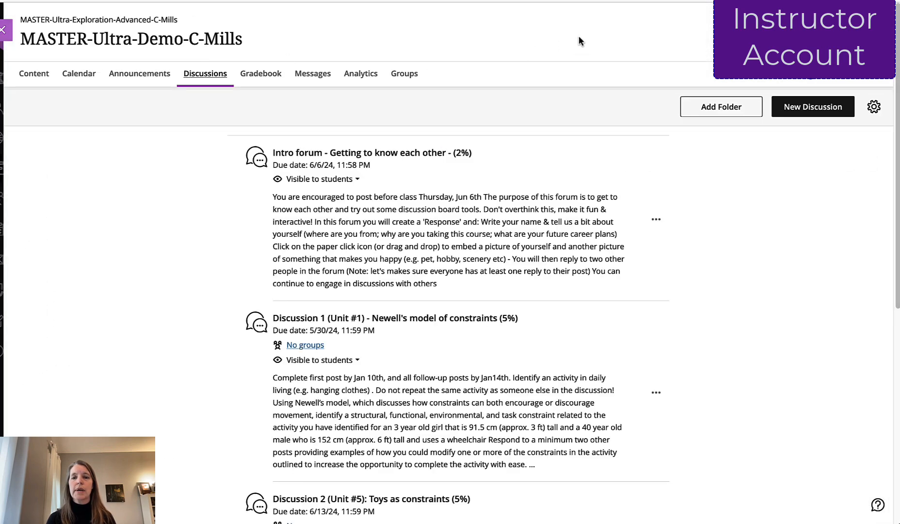
{"action": "left_click", "coordinate": [823, 107]}
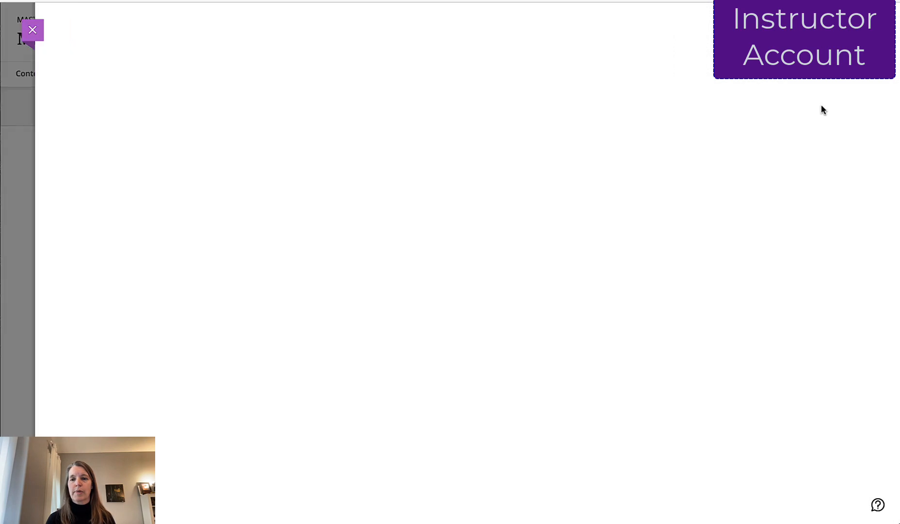
{"action": "left_click", "coordinate": [517, 40]}
{"action": "type", "text": "A"}
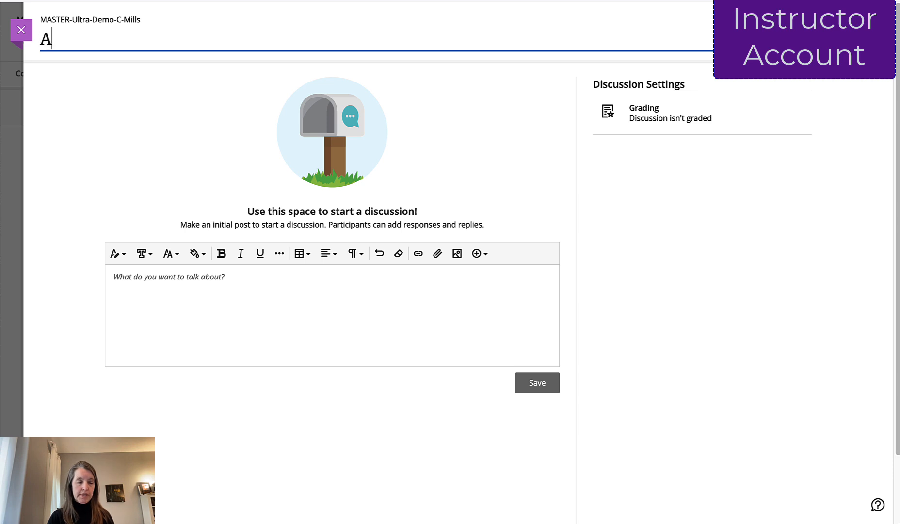
{"action": "type", "text": "ssign 2"}
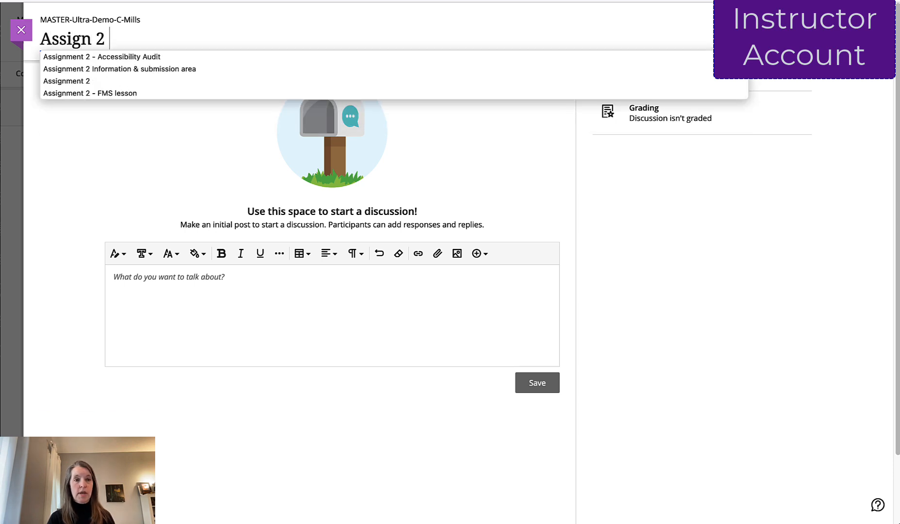
{"action": "type", "text": " discussion"}
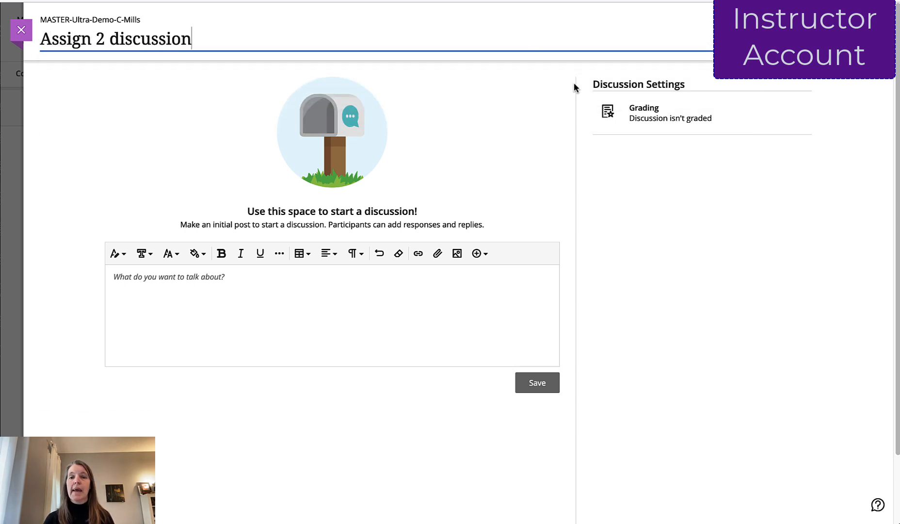
- Assign the discussion to the Assign 2 Groups set, save its settings, and save the topic asking for three group-work strategies
{"action": "left_click", "coordinate": [800, 90]}
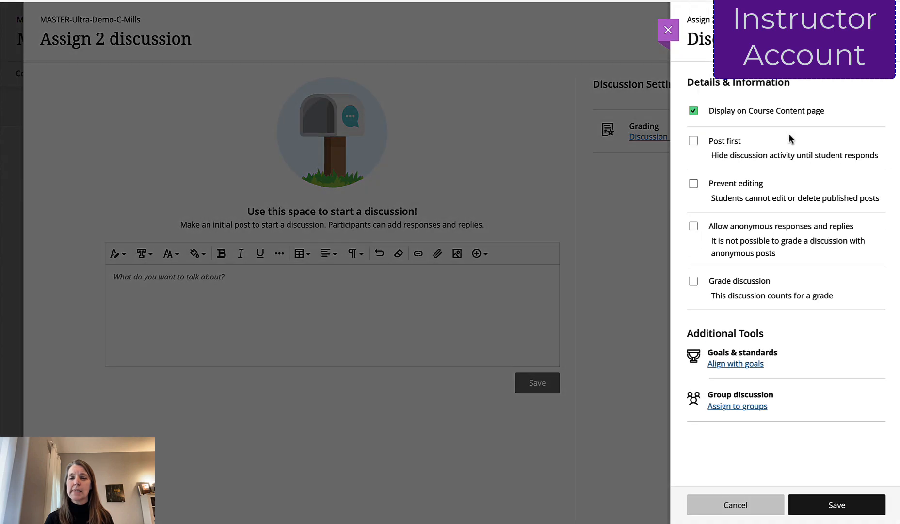
{"action": "left_click", "coordinate": [737, 407]}
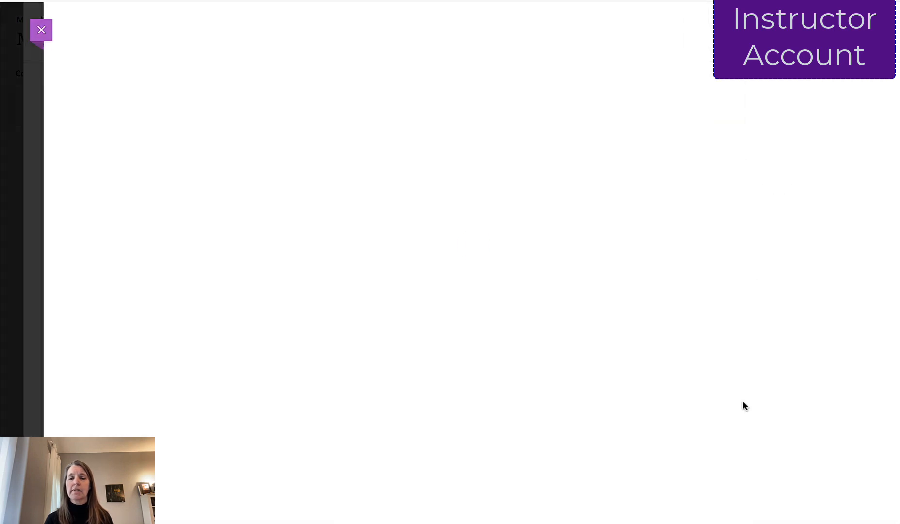
{"action": "left_click", "coordinate": [258, 86]}
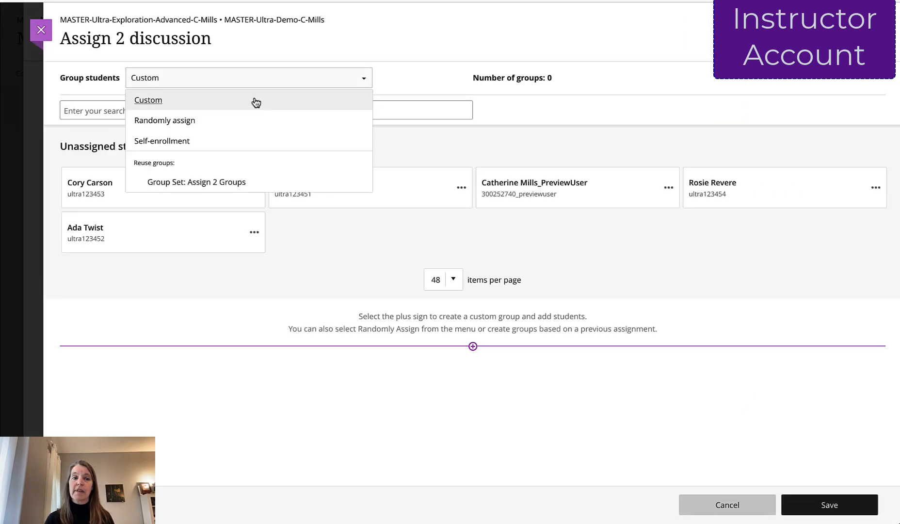
{"action": "left_click", "coordinate": [239, 180]}
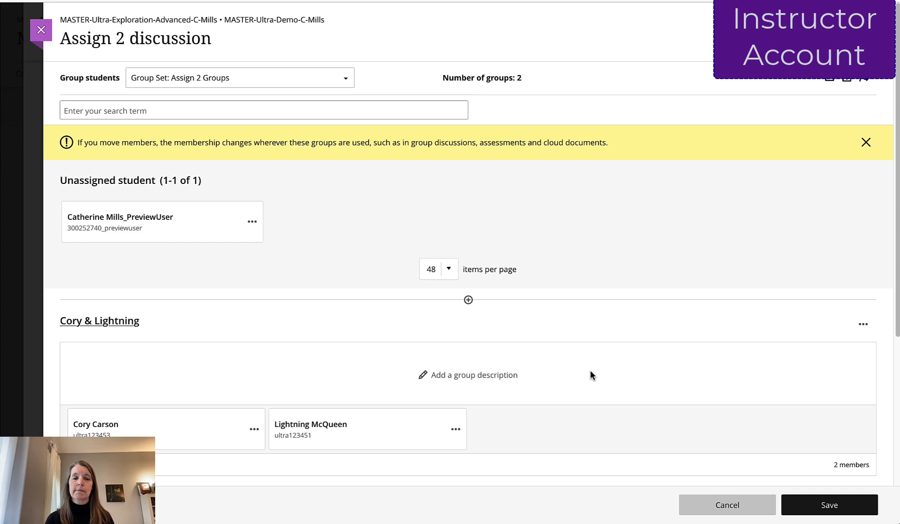
{"action": "left_click", "coordinate": [808, 509]}
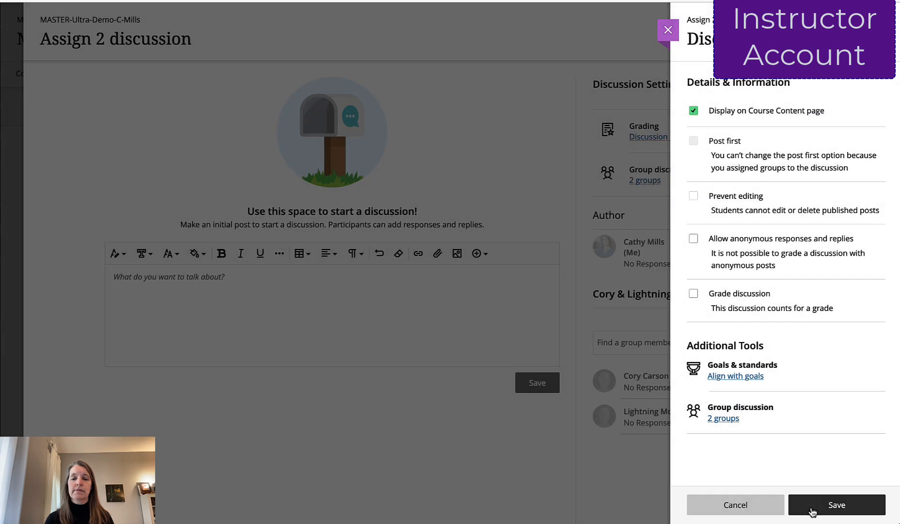
{"action": "left_click", "coordinate": [811, 510]}
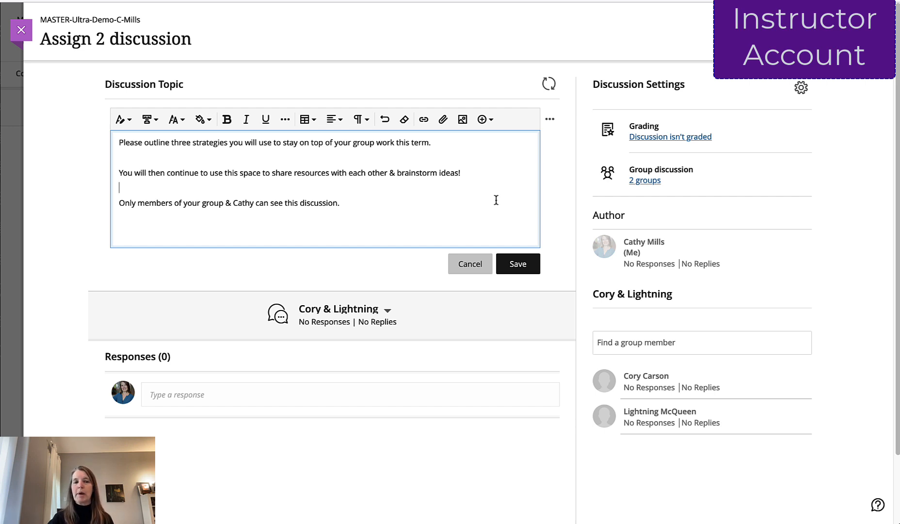
{"action": "left_click", "coordinate": [526, 262]}
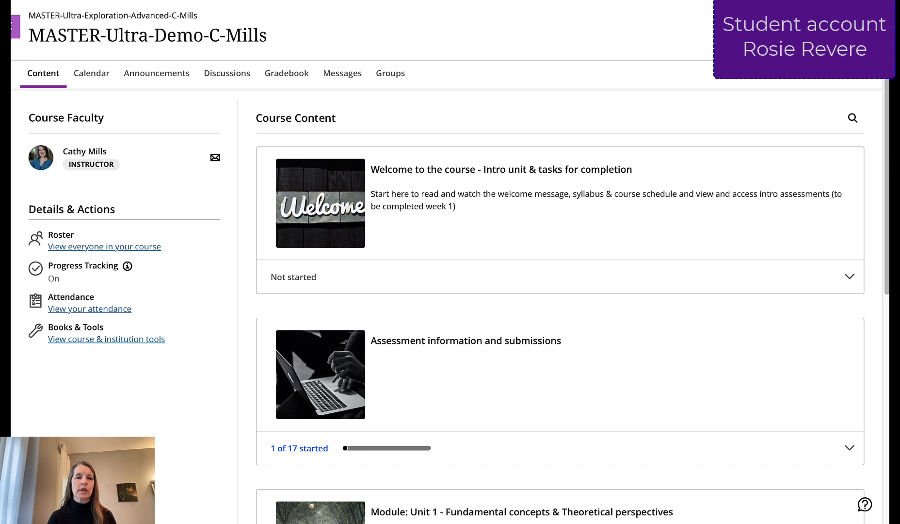
- In the student account, open Assign 2 discussion, post a short reply to the other group member's response, and close the discussion
{"action": "left_click", "coordinate": [227, 74]}
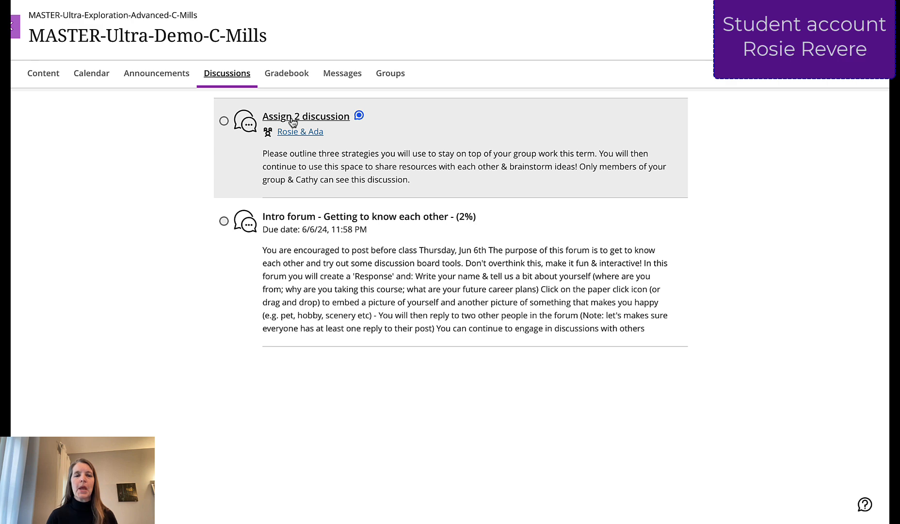
{"action": "left_click", "coordinate": [293, 119]}
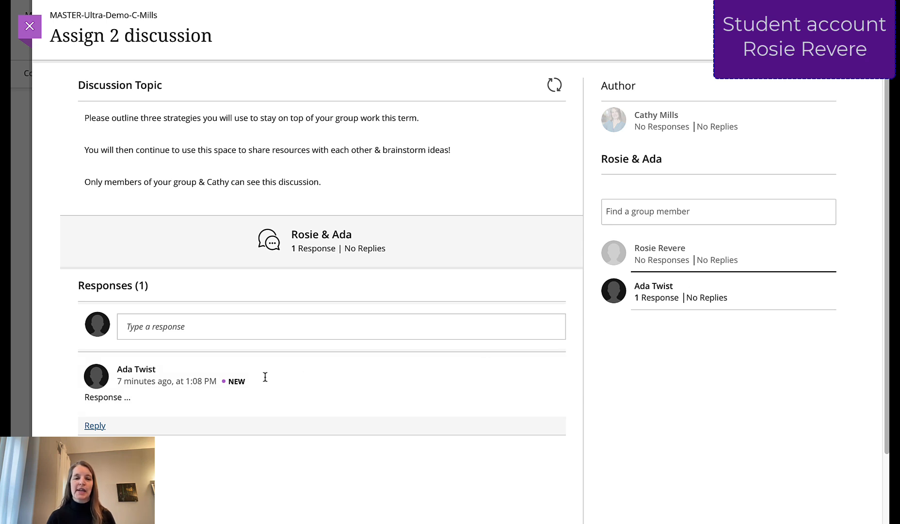
{"action": "left_click", "coordinate": [97, 425]}
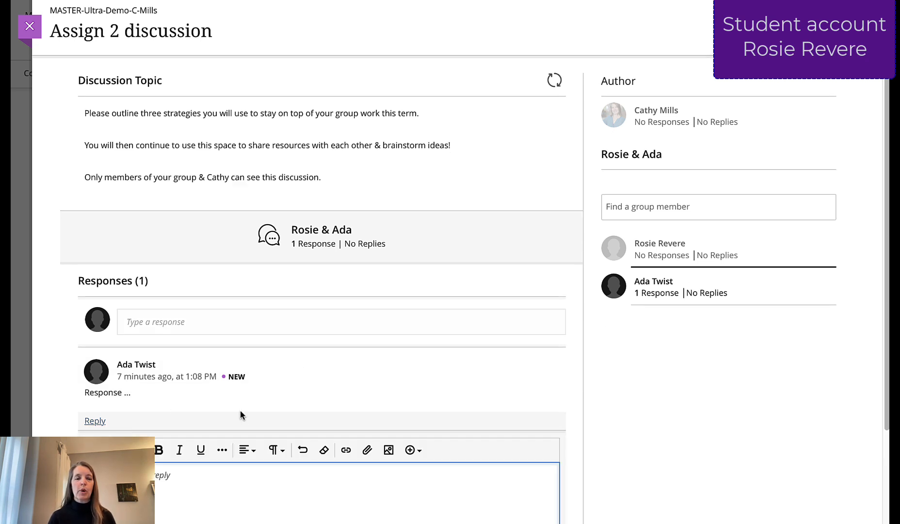
{"action": "type", "text": "reply to "}
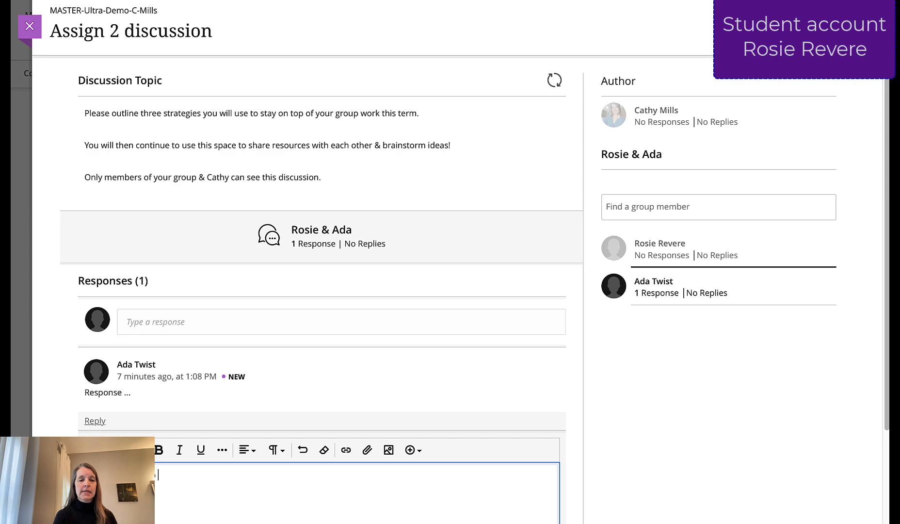
{"action": "type", "text": "Ada"}
{"action": "scroll", "coordinate": [432, 275], "scroll_direction": "down", "scroll_amount": 3}
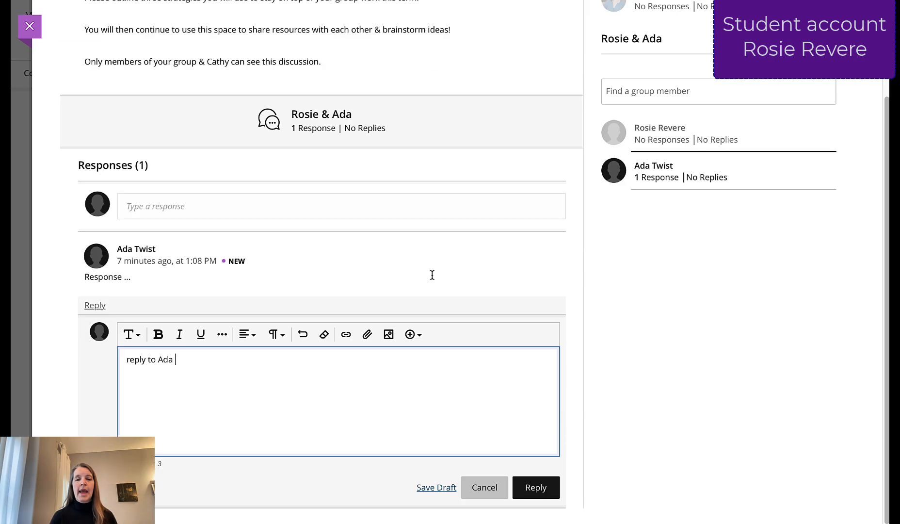
{"action": "left_click", "coordinate": [535, 487]}
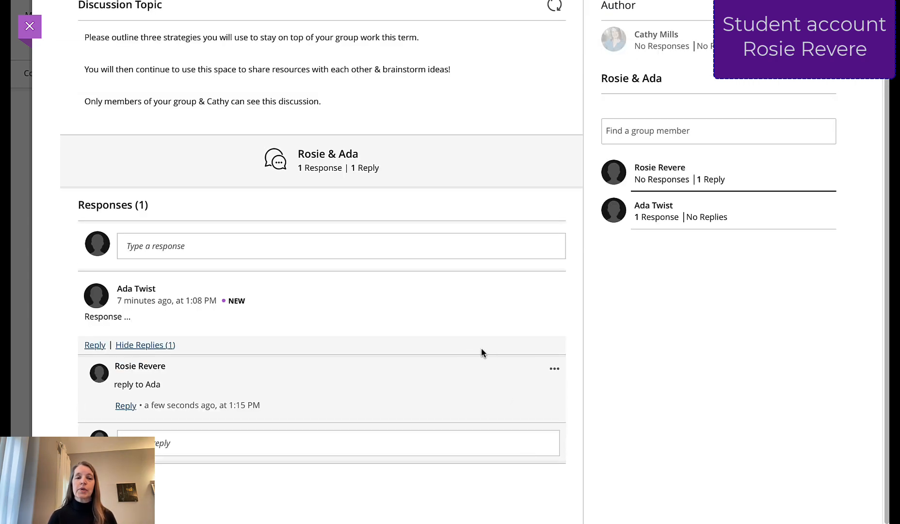
{"action": "scroll", "coordinate": [414, 337], "scroll_direction": "up", "scroll_amount": 3}
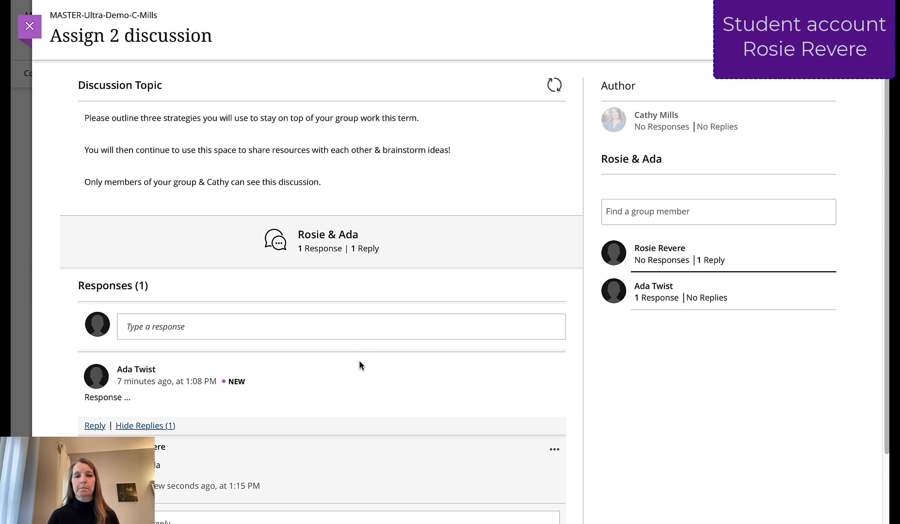
{"action": "left_click", "coordinate": [30, 26]}
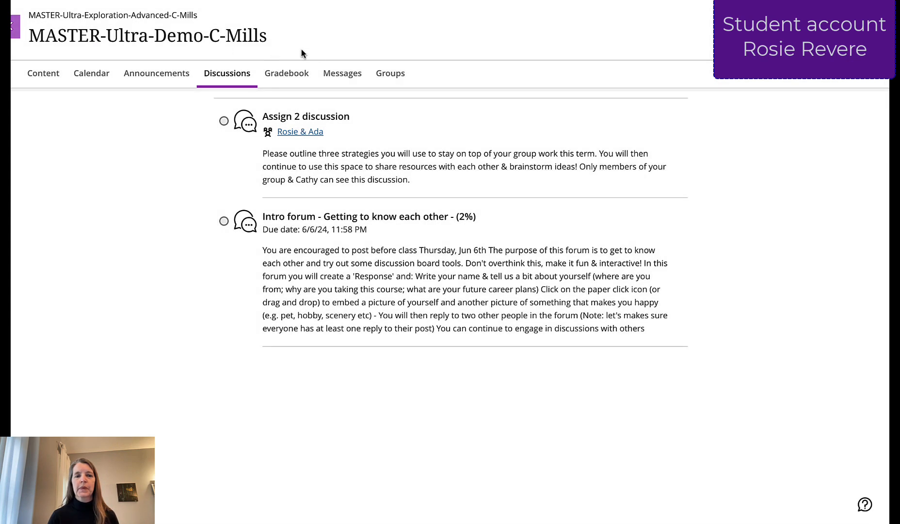
- Open Assign 2 FMS lesson - Group submission (20%) from the student's gradebook and start attempt 1
{"action": "left_click", "coordinate": [294, 79]}
{"action": "scroll", "coordinate": [300, 189], "scroll_direction": "down", "scroll_amount": 3}
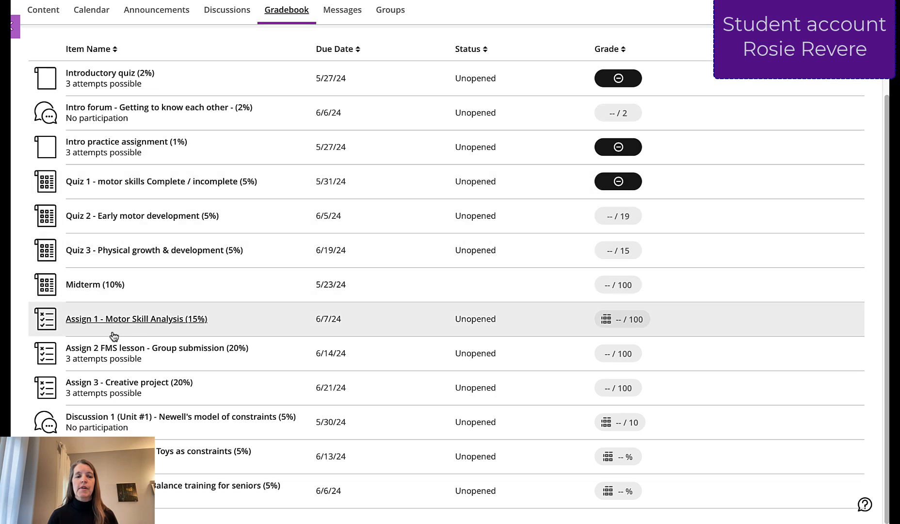
{"action": "left_click", "coordinate": [151, 348]}
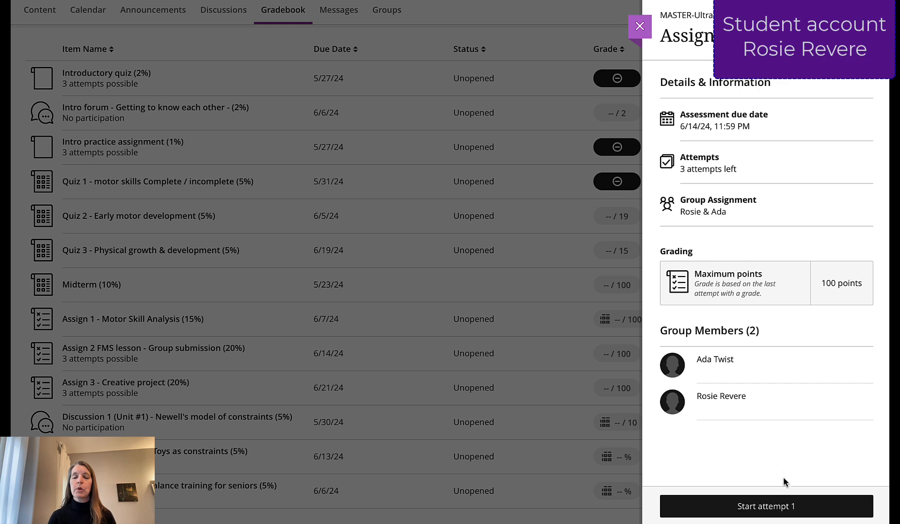
{"action": "left_click", "coordinate": [783, 507]}
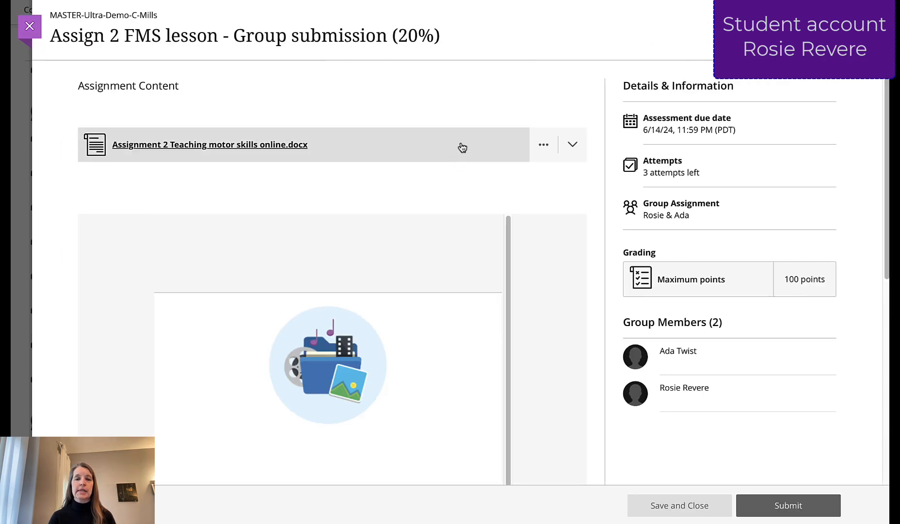
- Attach the student's essay on Ducks .docx file to the submission and submit the assignment on behalf of the group
{"action": "scroll", "coordinate": [515, 177], "scroll_direction": "down", "scroll_amount": 4}
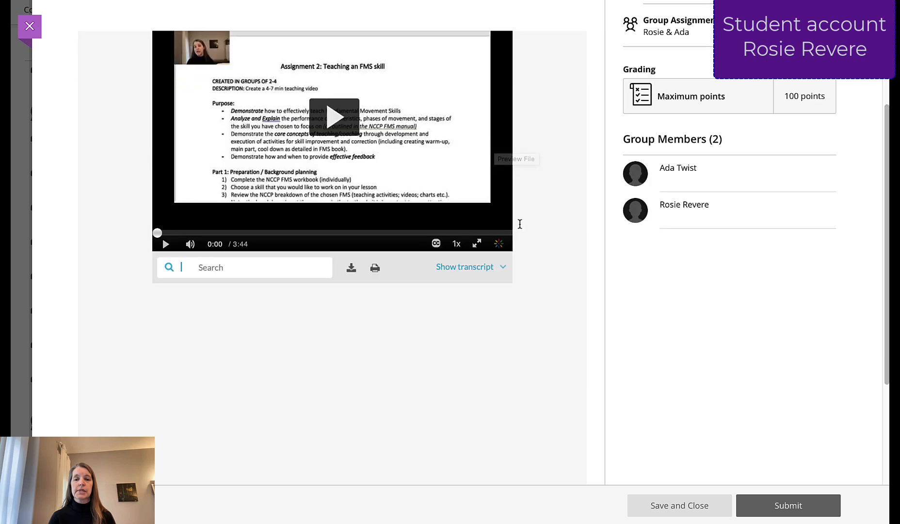
{"action": "scroll", "coordinate": [520, 224], "scroll_direction": "down", "scroll_amount": 4}
{"action": "left_click", "coordinate": [333, 401]}
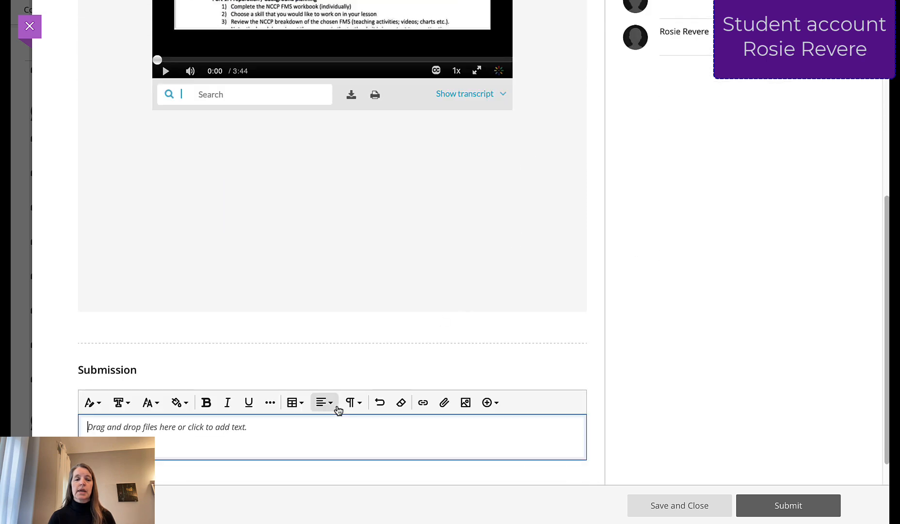
{"action": "left_click", "coordinate": [444, 402]}
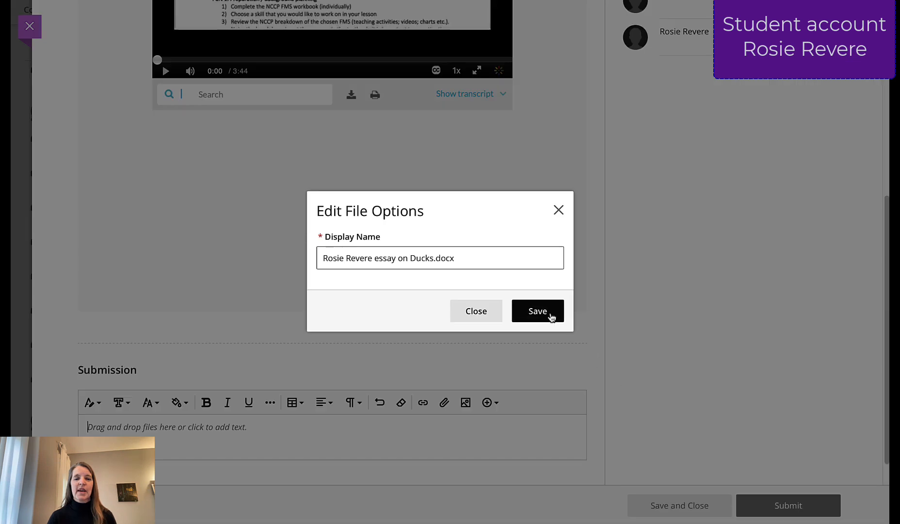
{"action": "left_click", "coordinate": [552, 316]}
{"action": "scroll", "coordinate": [635, 386], "scroll_direction": "down", "scroll_amount": 2}
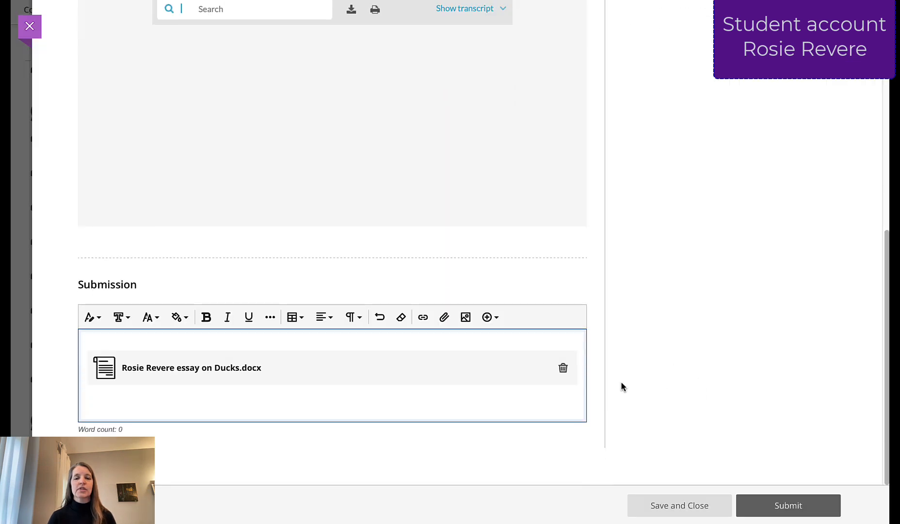
{"action": "left_click", "coordinate": [600, 364]}
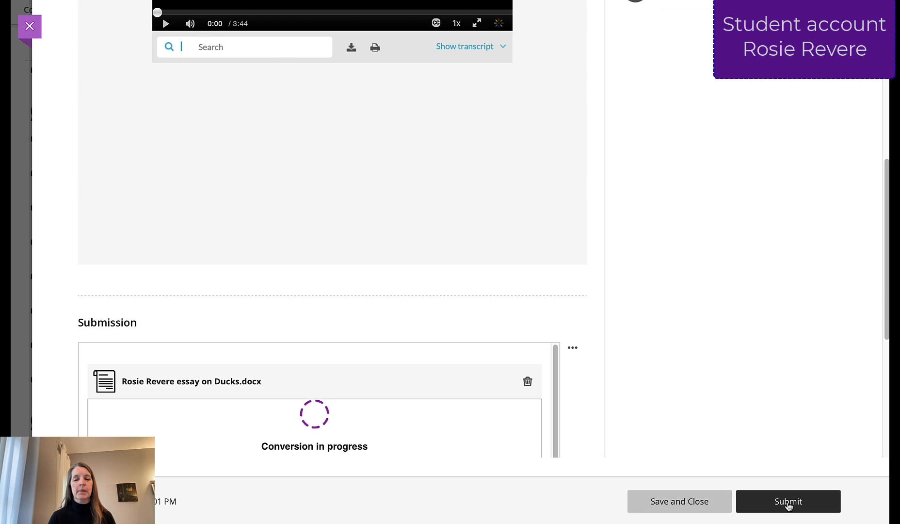
{"action": "left_click", "coordinate": [788, 504]}
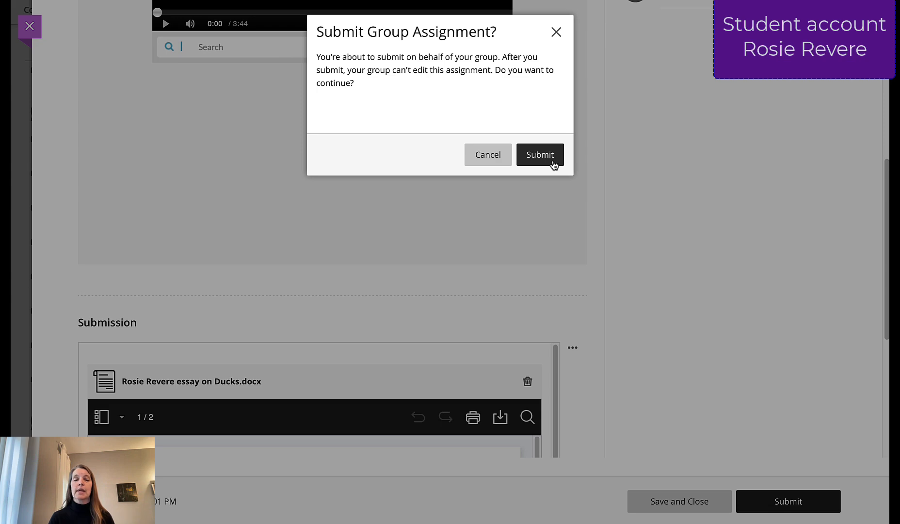
{"action": "left_click", "coordinate": [552, 161]}
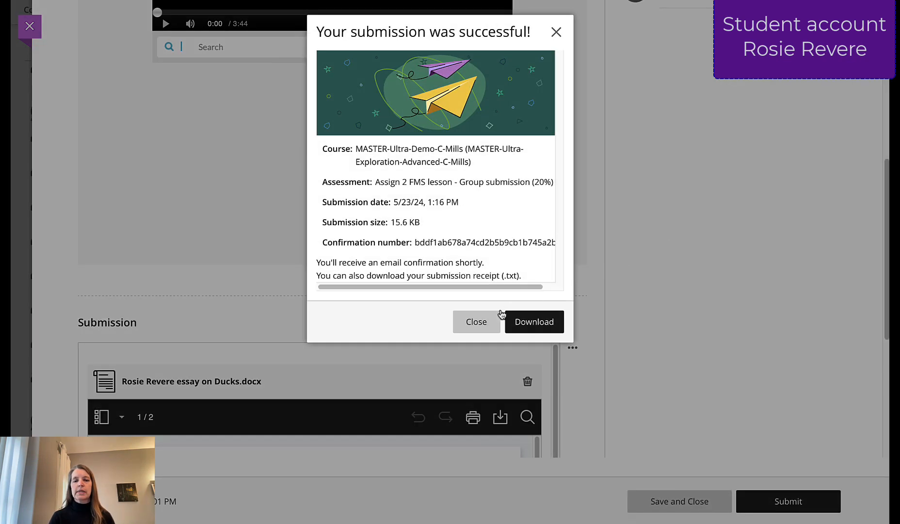
- Dismiss the submission receipt and close the Assign 2 FMS lesson details in the student's gradebook
{"action": "left_click", "coordinate": [481, 325]}
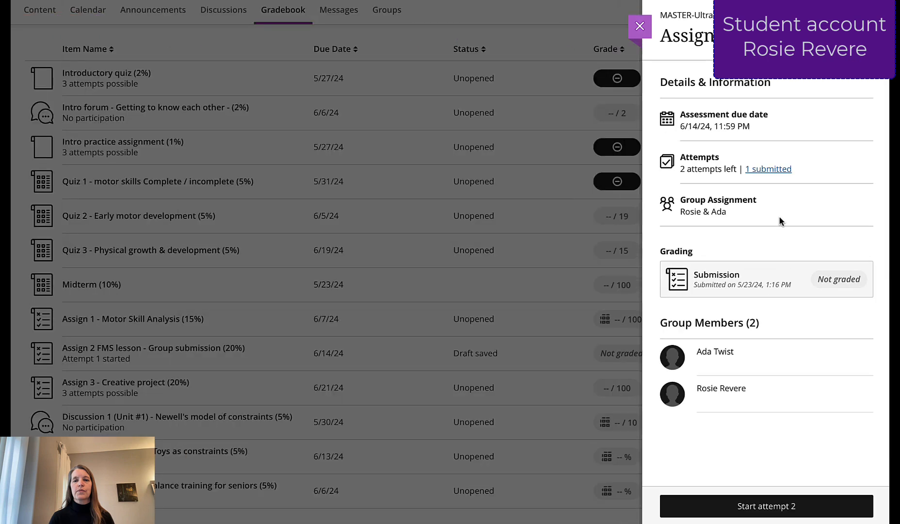
{"action": "left_click", "coordinate": [639, 26]}
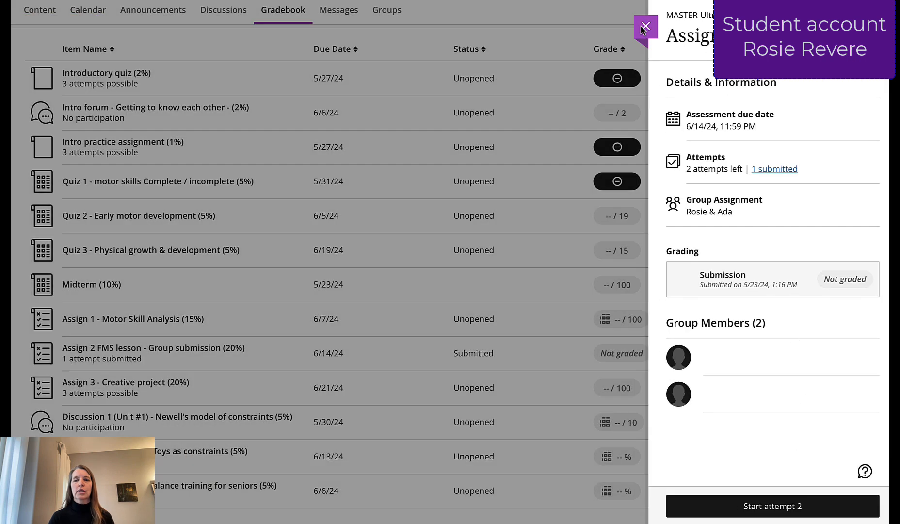
{"action": "scroll", "coordinate": [464, 373], "scroll_direction": "down", "scroll_amount": 3}
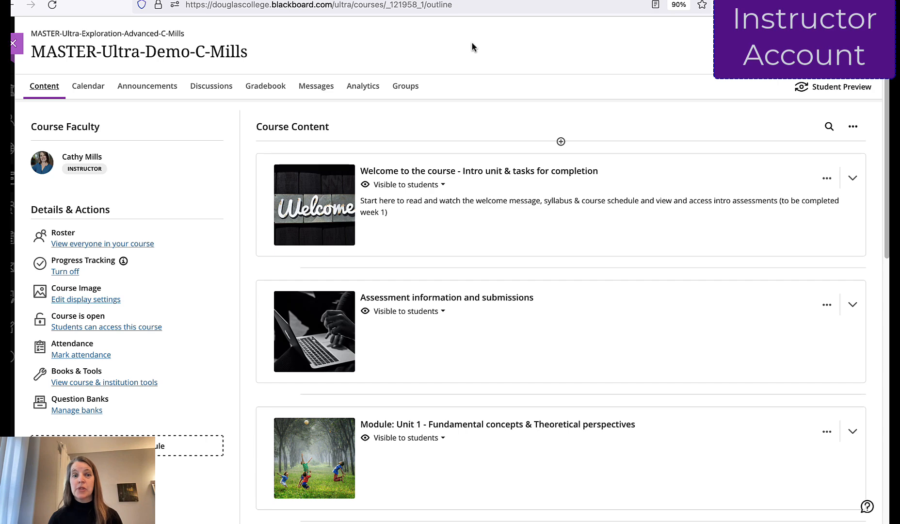
- In the instructor account's gradebook, open the submitted group's attempt for Assign 2 FMS lesson - Group submission (20%)
{"action": "left_click", "coordinate": [265, 86]}
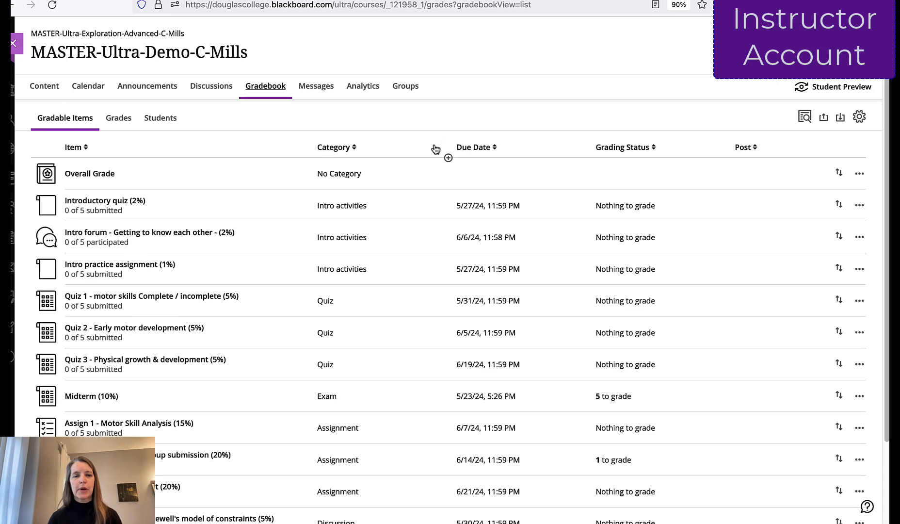
{"action": "scroll", "coordinate": [208, 305], "scroll_direction": "down", "scroll_amount": 1}
{"action": "scroll", "coordinate": [208, 305], "scroll_direction": "down", "scroll_amount": 2}
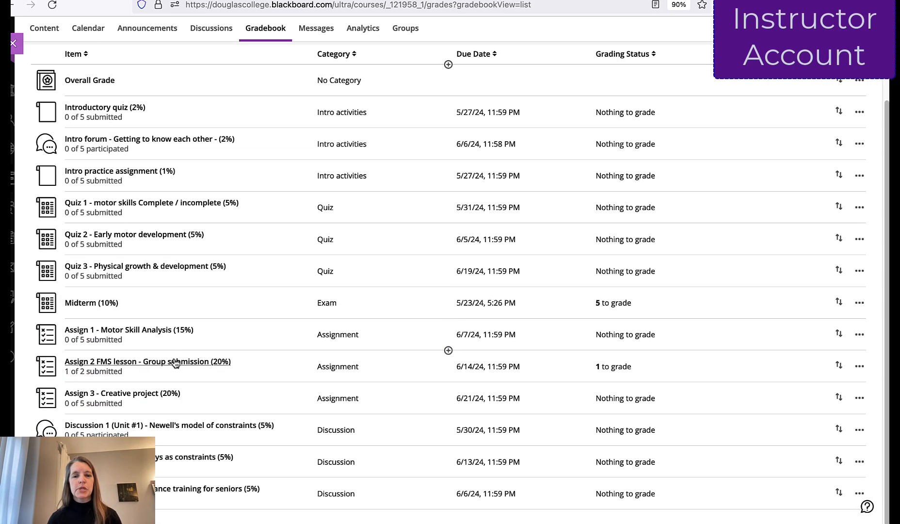
{"action": "left_click", "coordinate": [173, 364]}
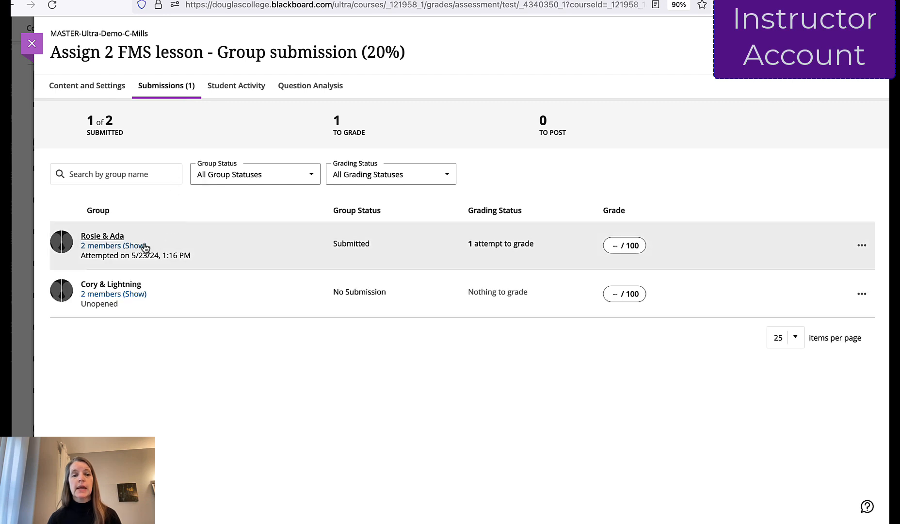
{"action": "left_click", "coordinate": [113, 238]}
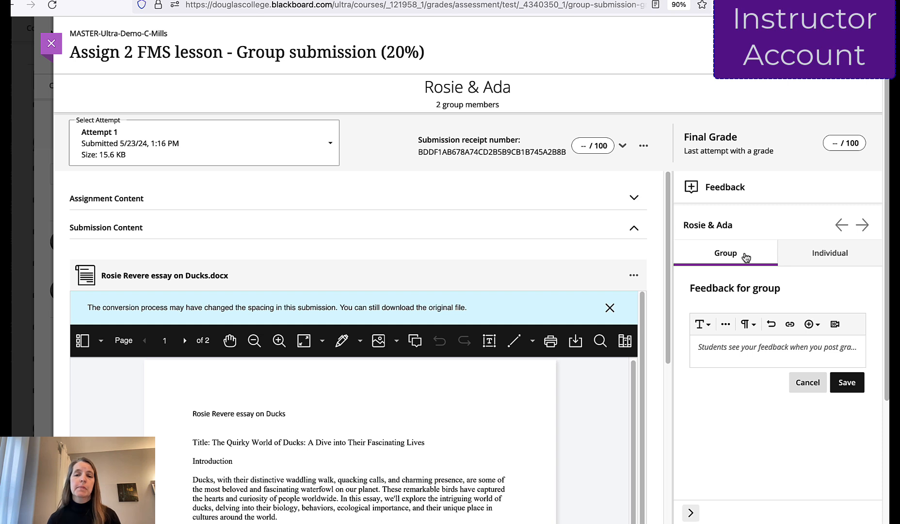
- Enter "Group feedback" as the feedback for the whole group and save it
{"action": "left_click", "coordinate": [732, 346]}
{"action": "type", "text": "Group feedback"}
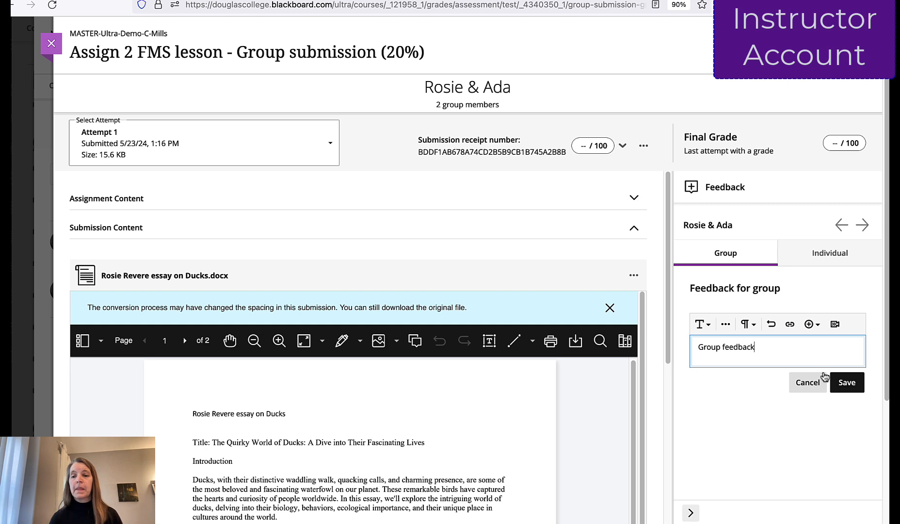
{"action": "left_click", "coordinate": [847, 382]}
- Save individual feedback: "Where was your part of the assign." for the first group member and "Great work." for the second
{"action": "left_click", "coordinate": [832, 260]}
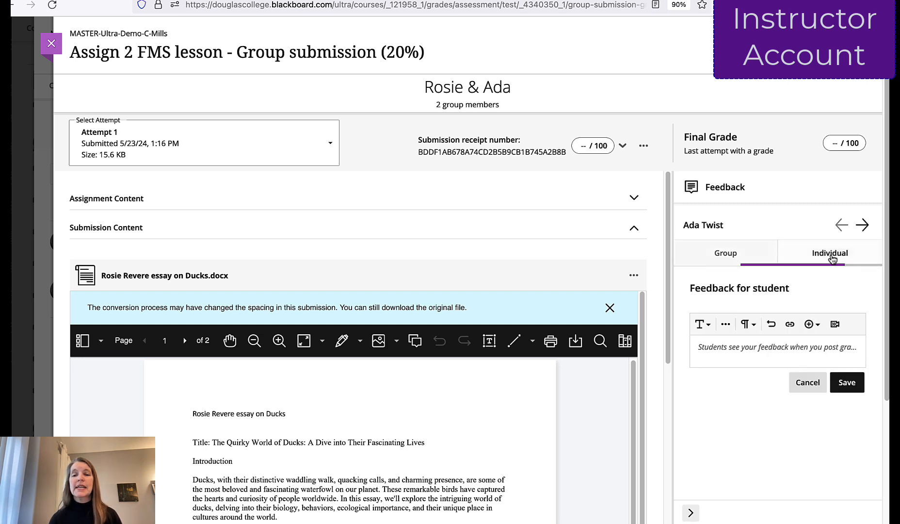
{"action": "left_click", "coordinate": [763, 348]}
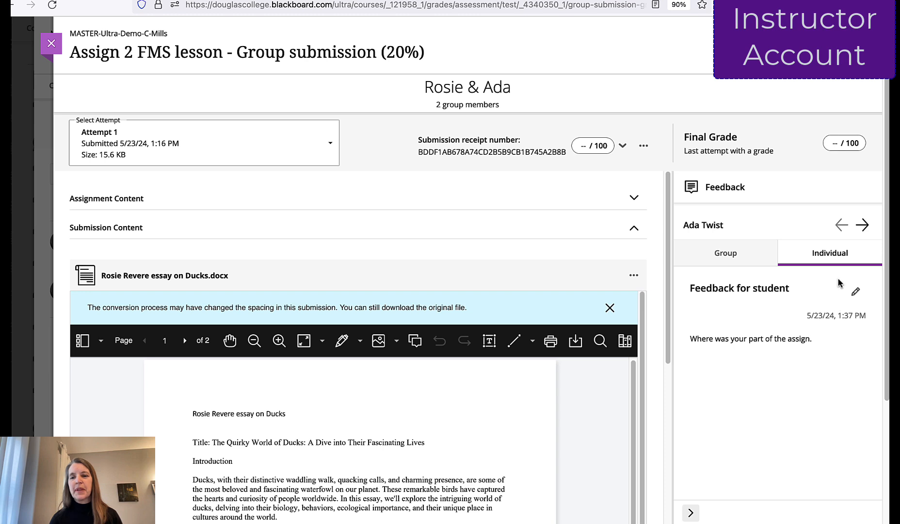
{"action": "left_click", "coordinate": [862, 225]}
{"action": "left_click", "coordinate": [767, 354]}
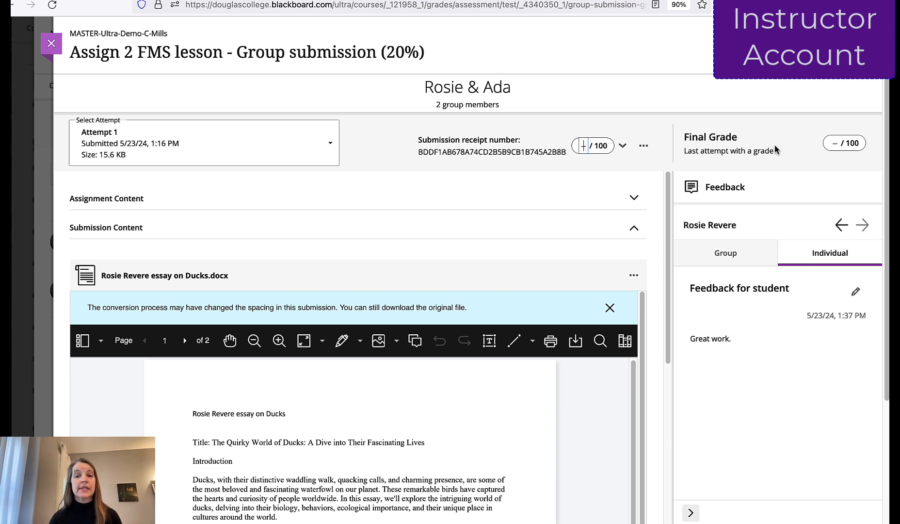
- Grade the group's attempt 80 out of 100 and return to the submissions list
{"action": "type", "text": "80"}
{"action": "key", "text": "Return"}
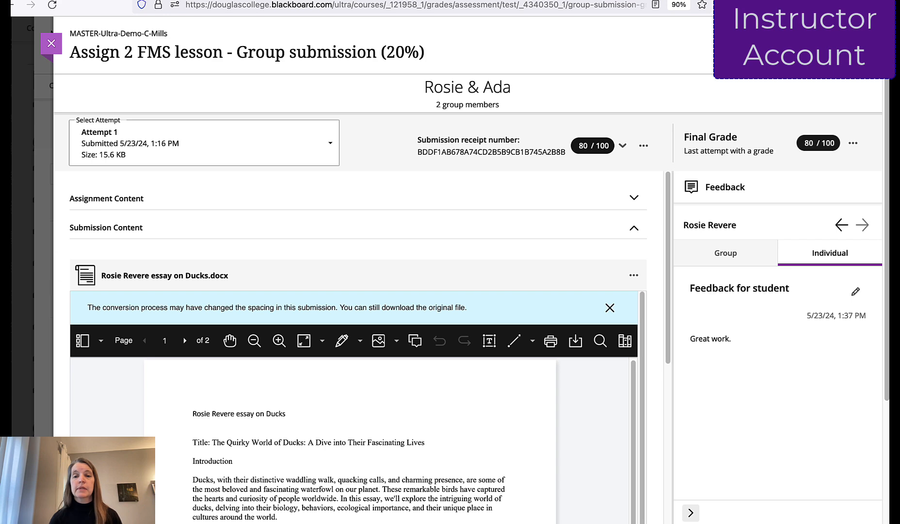
{"action": "left_click", "coordinate": [51, 43]}
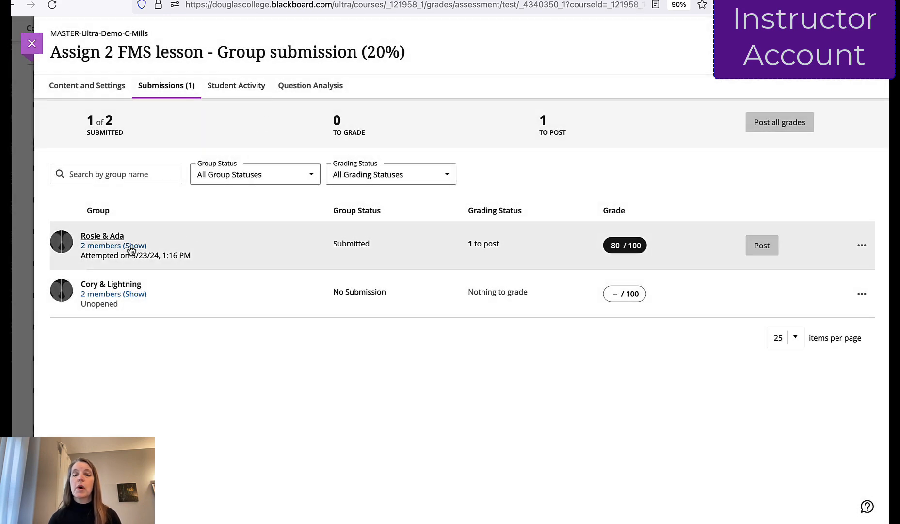
- Override the submitted group's individual grades with 70 for the first member and 90 for the second, and post the group's grades
{"action": "left_click", "coordinate": [131, 245]}
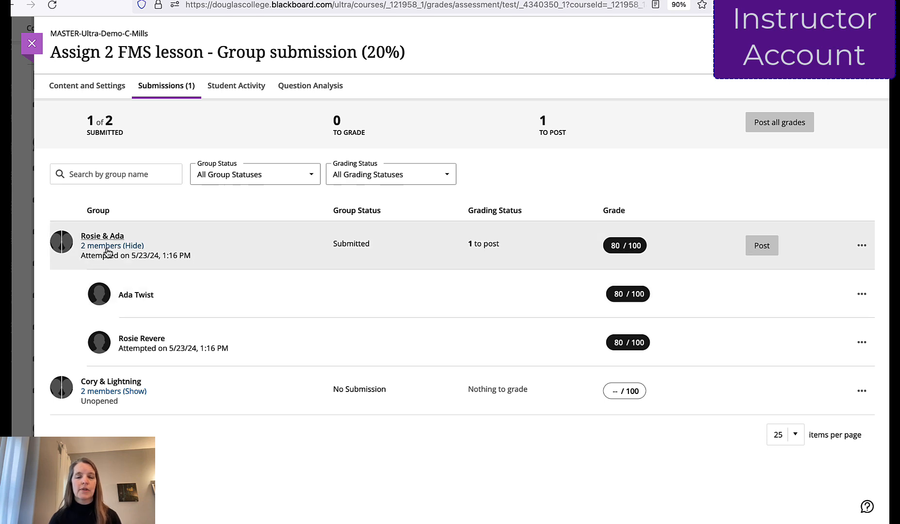
{"action": "left_click", "coordinate": [640, 291]}
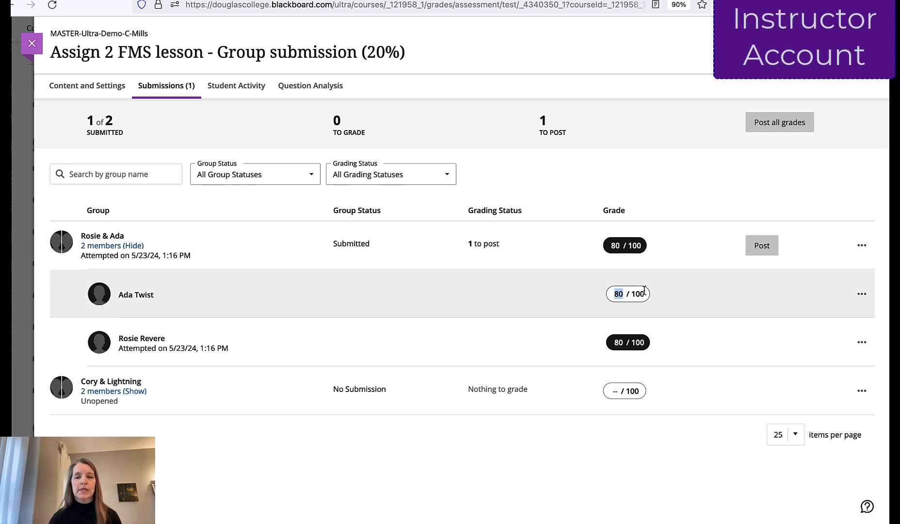
{"action": "type", "text": "70"}
{"action": "left_click", "coordinate": [621, 342]}
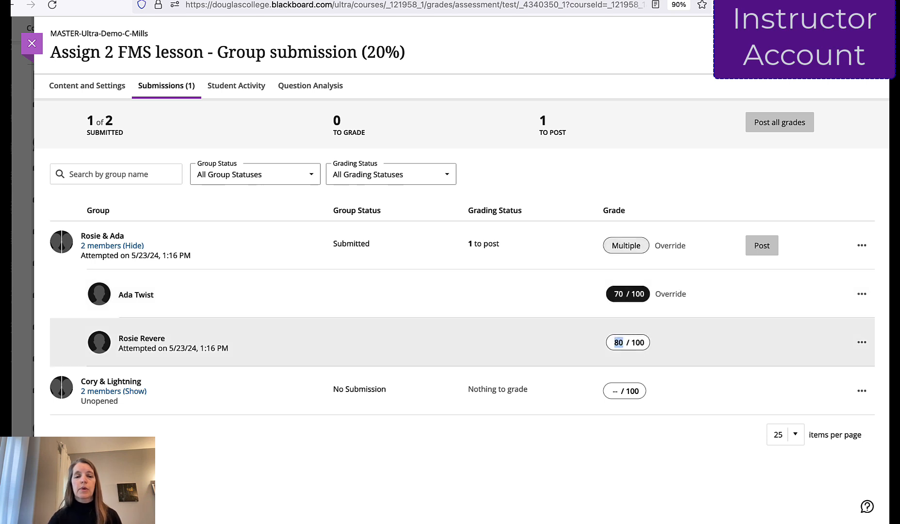
{"action": "type", "text": "90"}
{"action": "key", "text": "Return"}
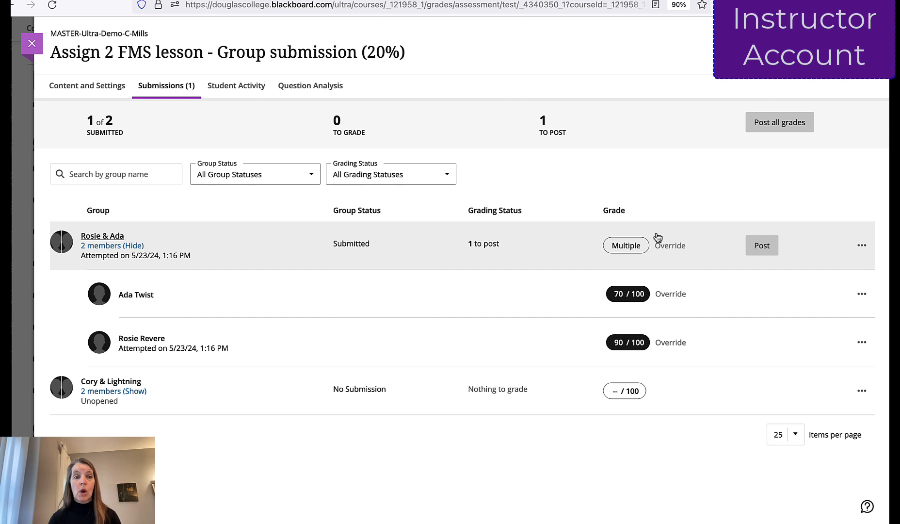
{"action": "left_click", "coordinate": [774, 248]}
{"action": "left_click", "coordinate": [536, 160]}
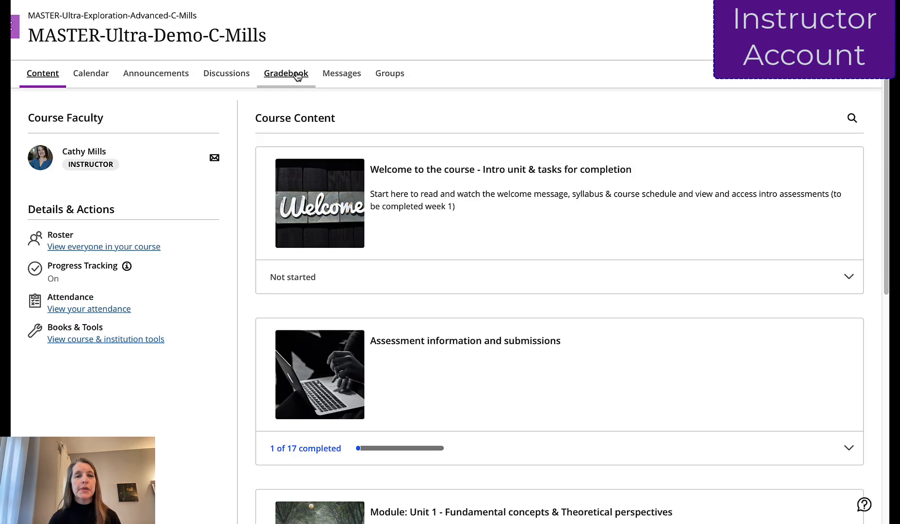
- In the student account's gradebook, open the graded Assign 2 group submission and review its grade, group feedback and individual feedback
{"action": "left_click", "coordinate": [297, 77]}
{"action": "scroll", "coordinate": [357, 159], "scroll_direction": "down", "scroll_amount": 3}
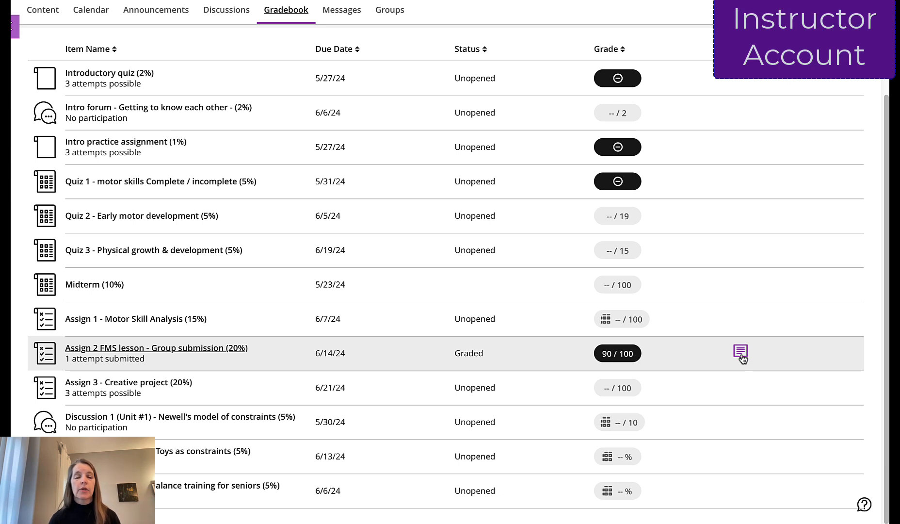
{"action": "left_click", "coordinate": [206, 349]}
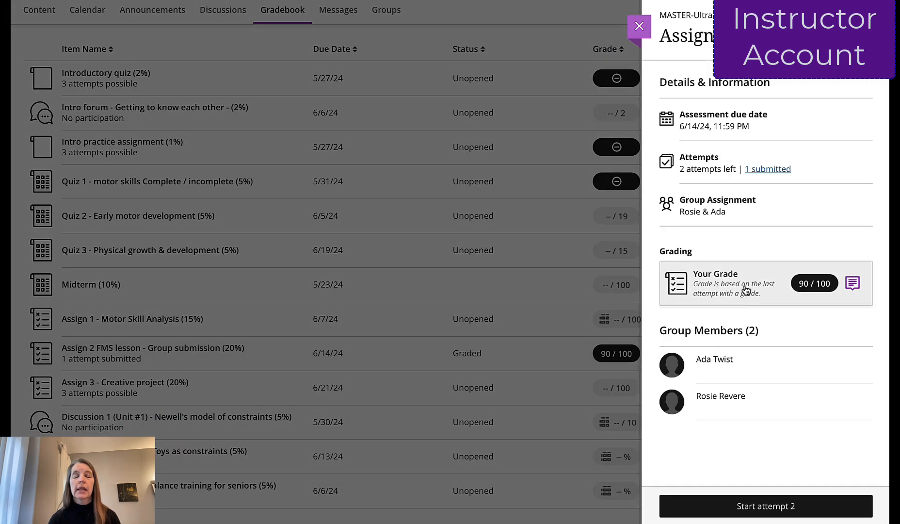
{"action": "left_click", "coordinate": [726, 280]}
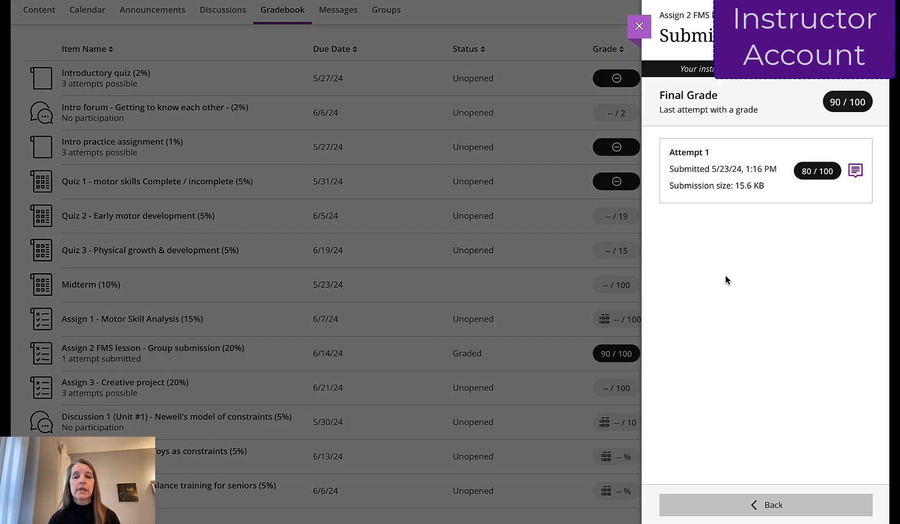
{"action": "left_click", "coordinate": [730, 161]}
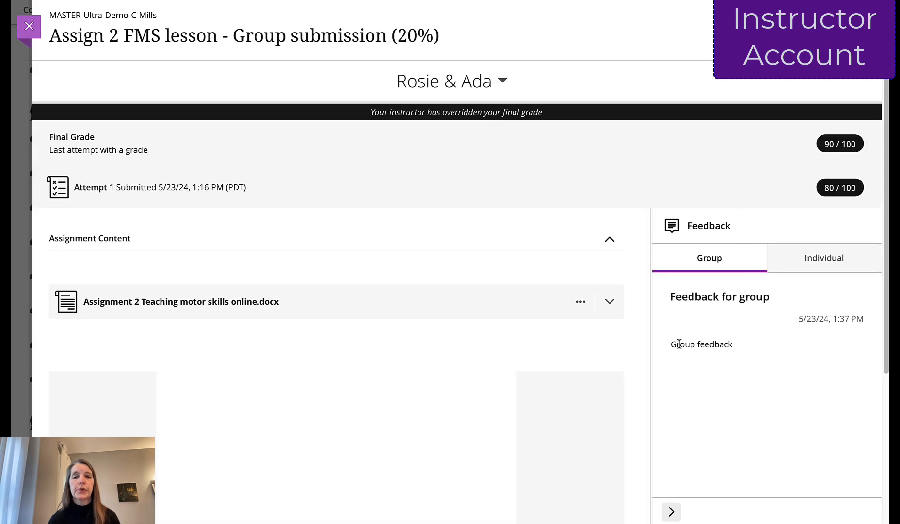
{"action": "left_click", "coordinate": [838, 259]}
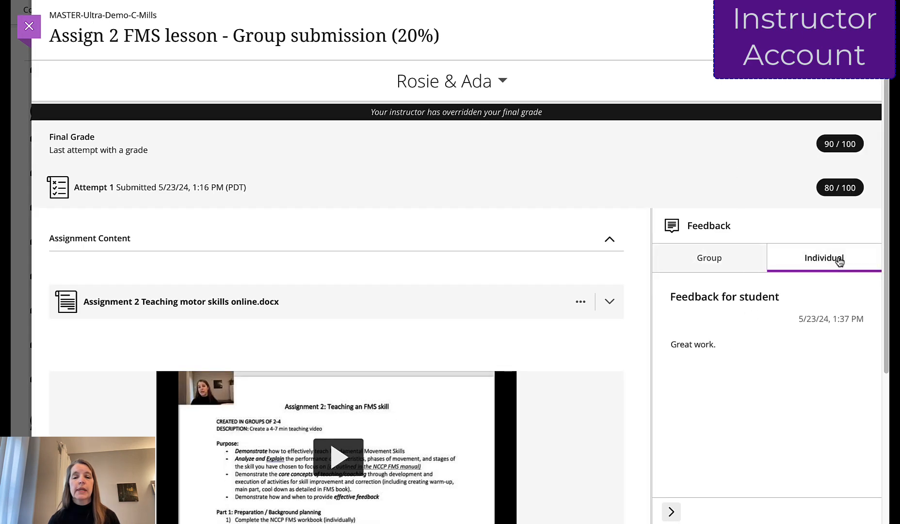